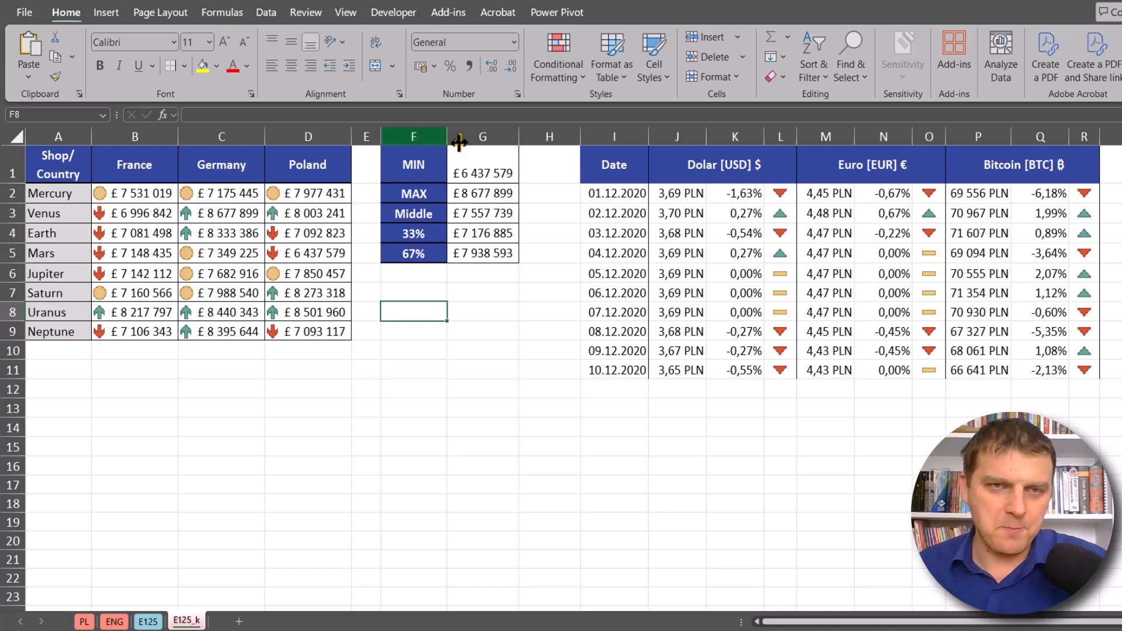
Examine the MIN and MAX formulas, the sales figures in B2:D9 and the dollar change icons in L2:L11 on the finished sheet.
click(483, 171)
click(486, 195)
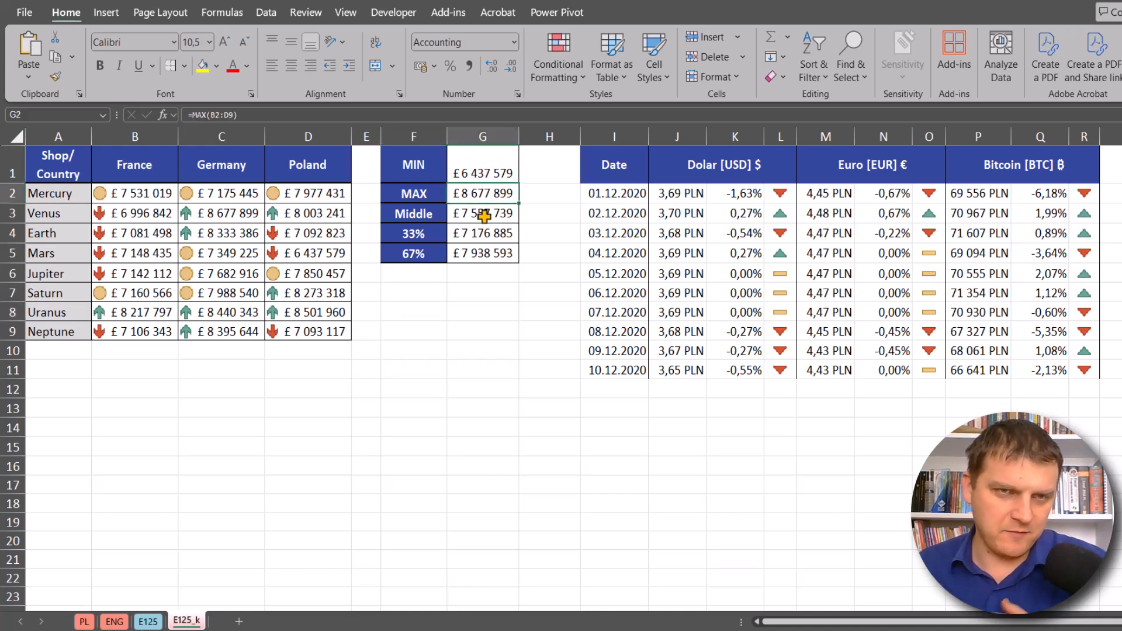
drag(149, 190, 304, 334)
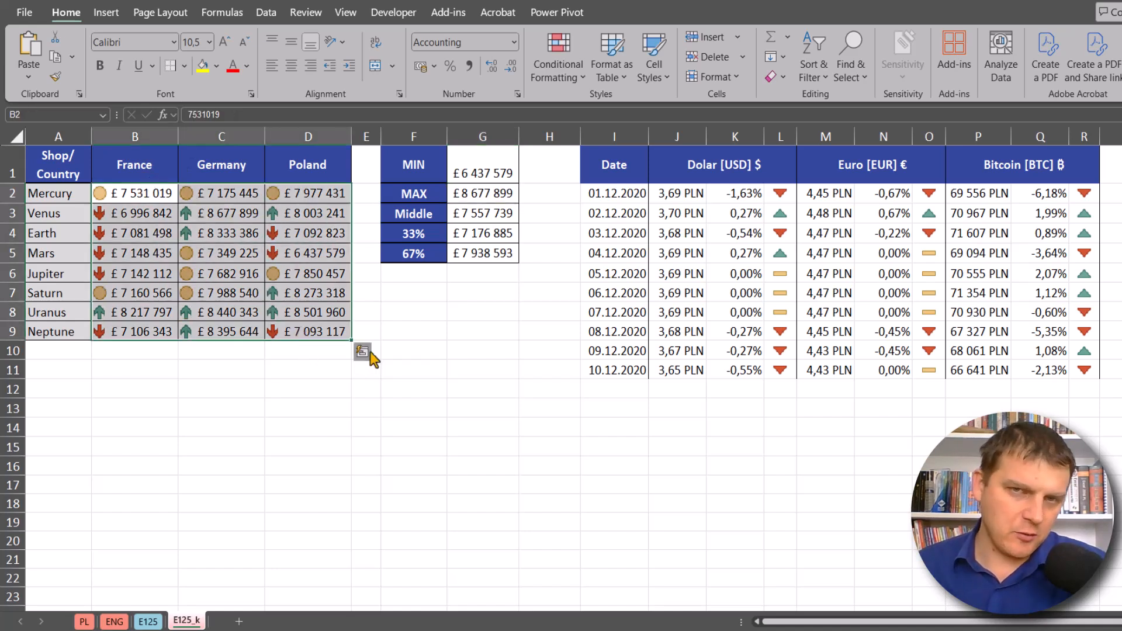
drag(790, 192, 780, 362)
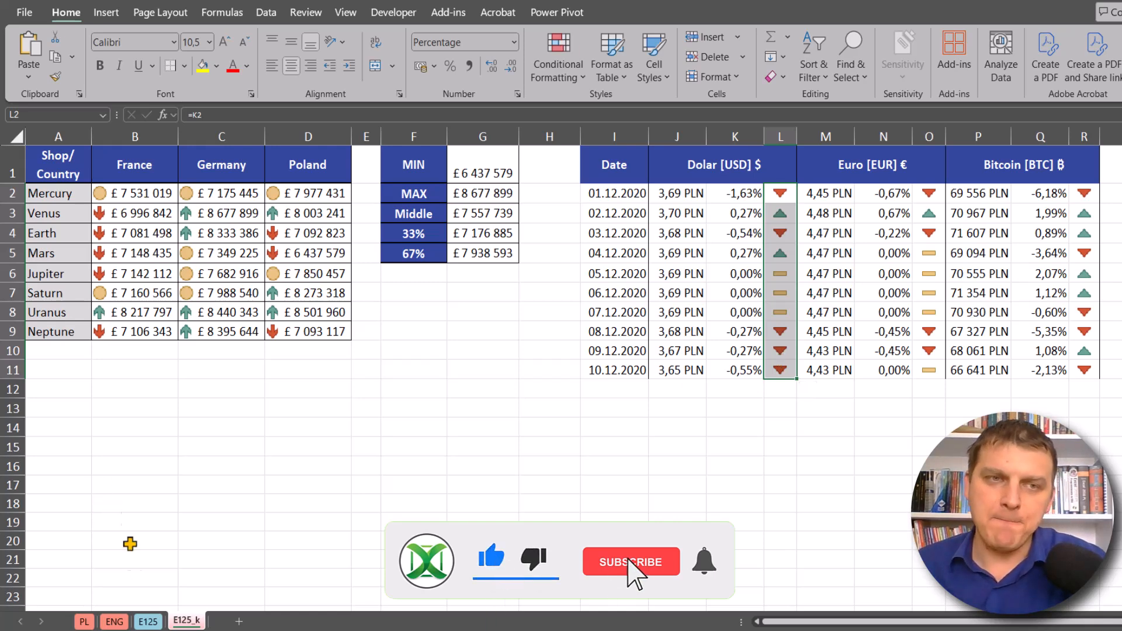
On sheet E125, apply the directional icon set of three coloured arrows to the sales figures in B2:D9.
click(148, 622)
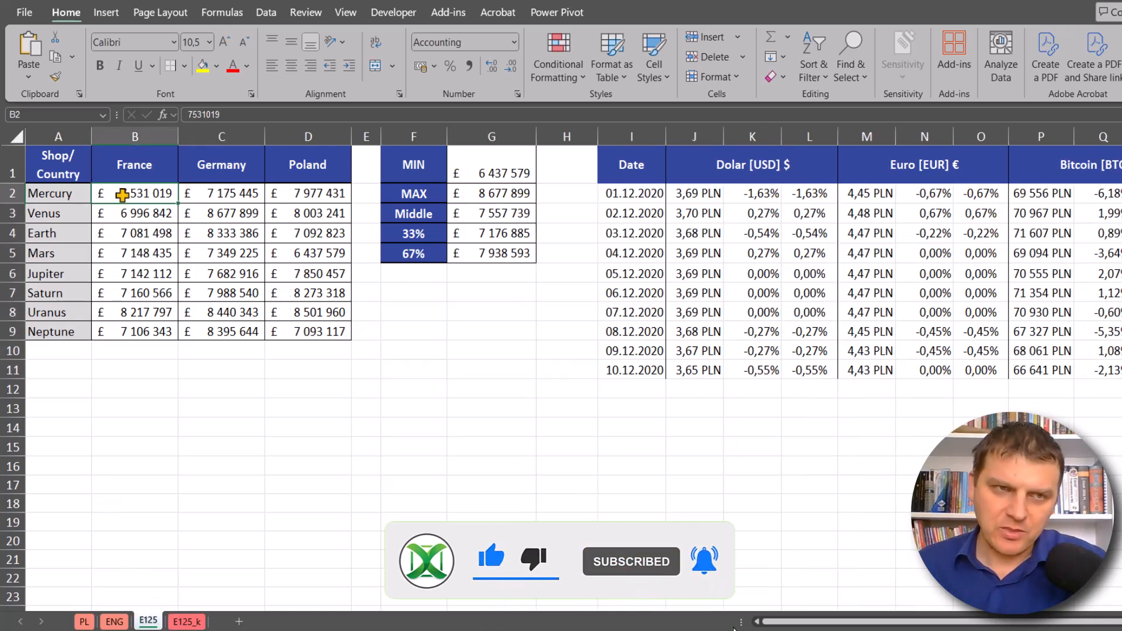
drag(122, 198, 303, 326)
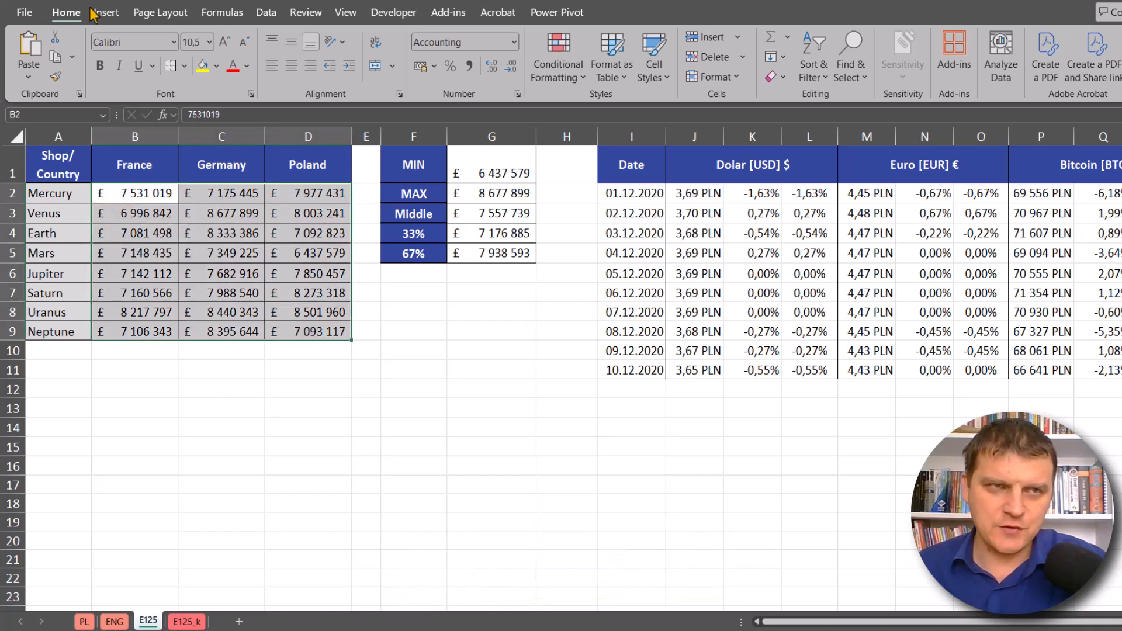
click(574, 76)
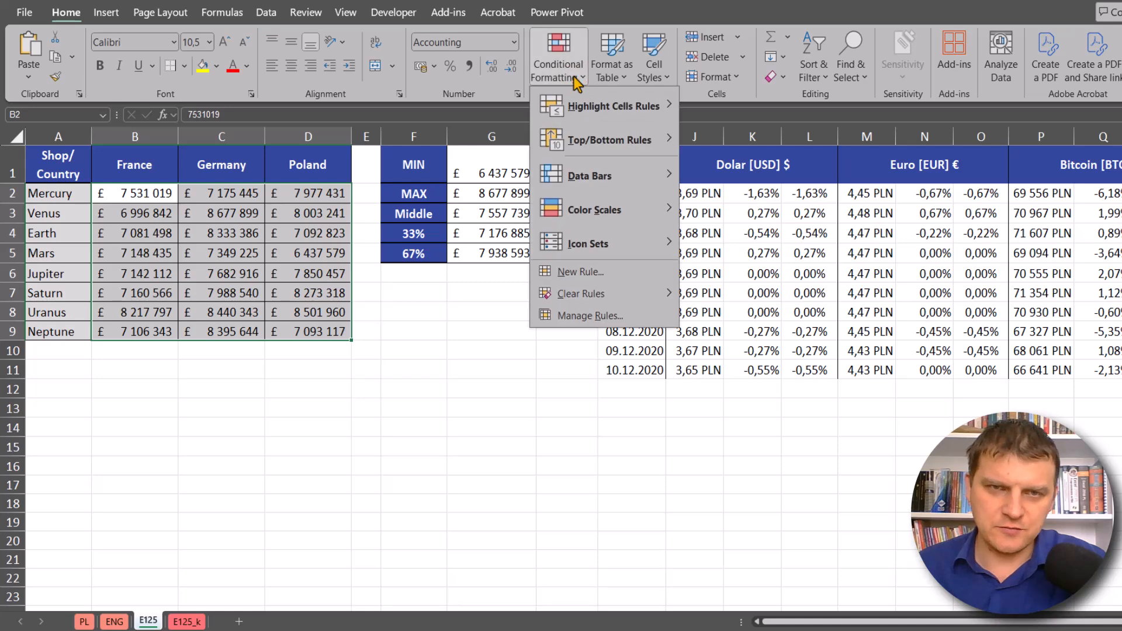
mouse_move(616, 243)
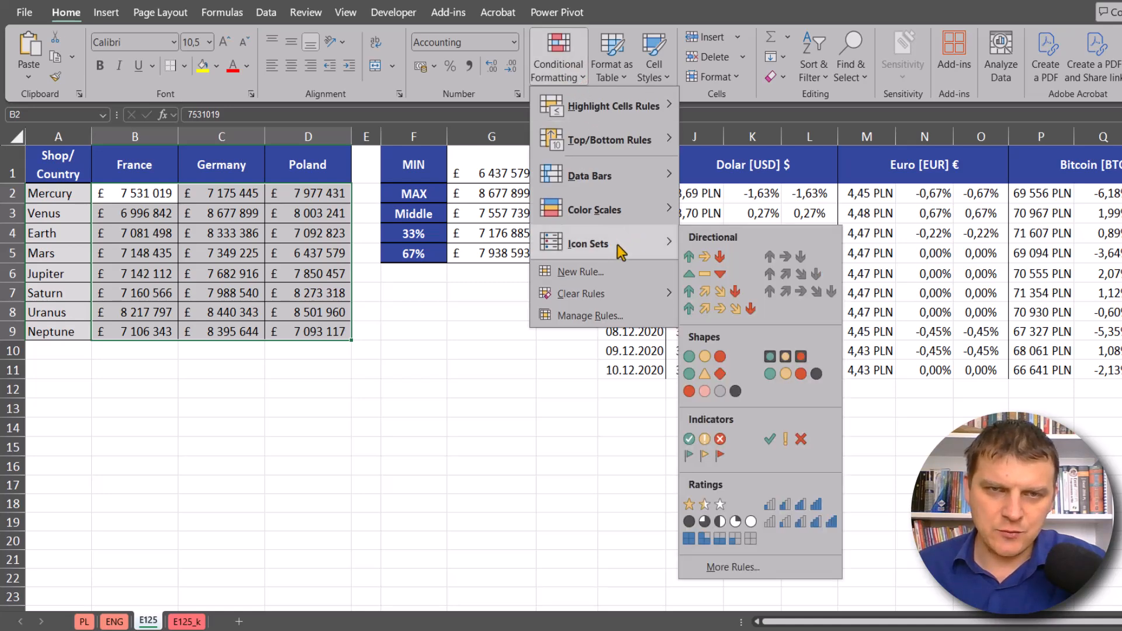
click(729, 260)
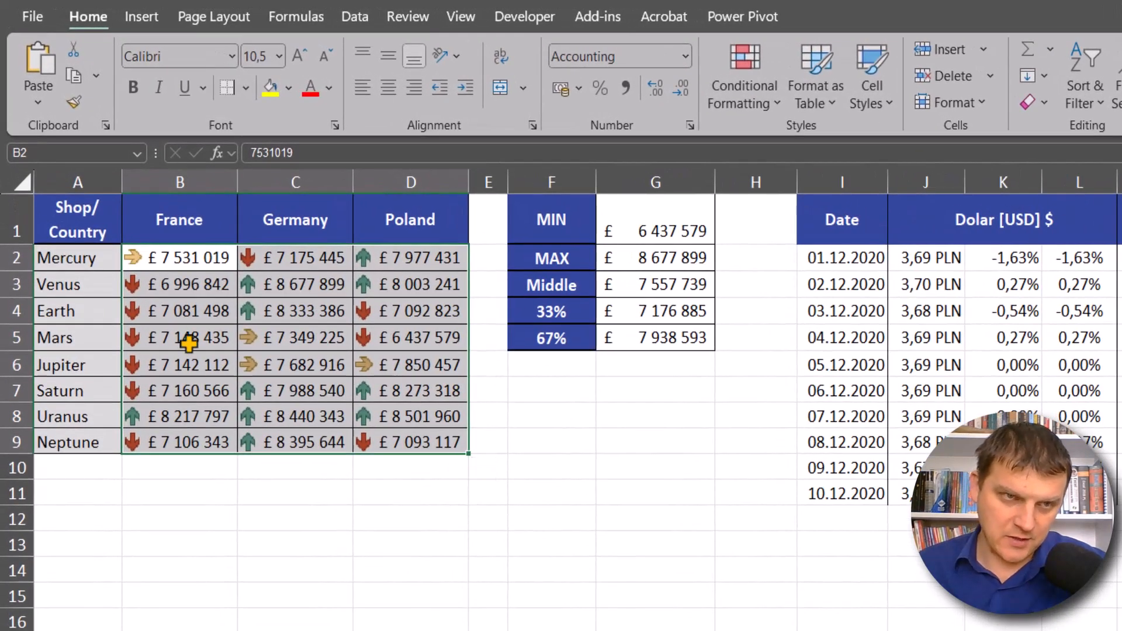
Examine how the yellow, red and green arrows in B2:D9 relate to the figures and to the MIN and MAX values.
click(270, 343)
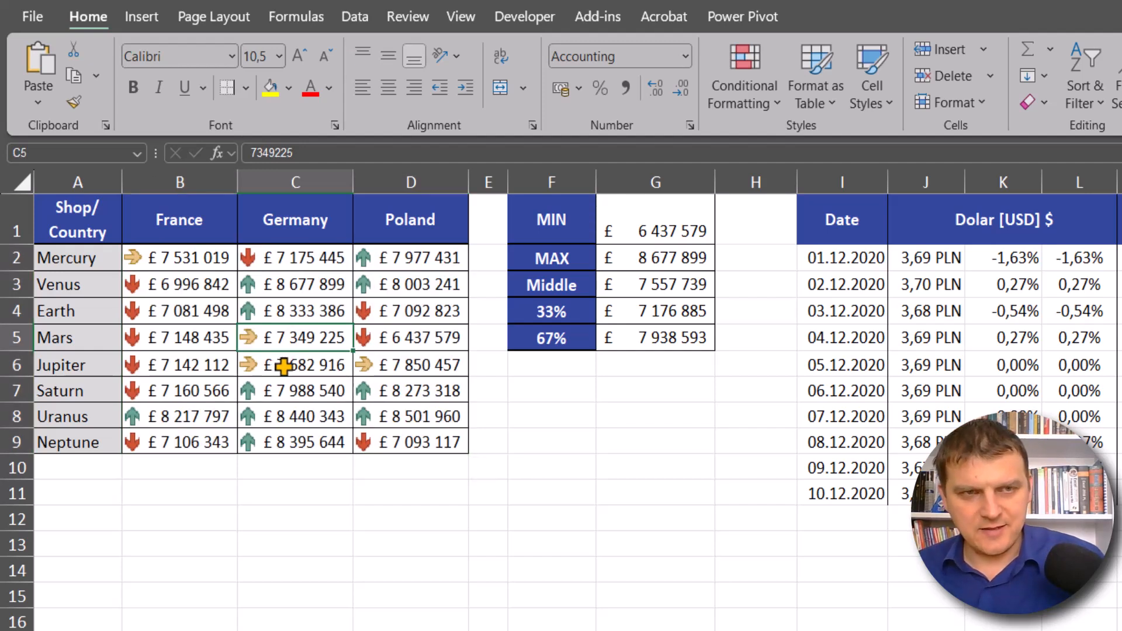
ctrl+click(283, 367)
ctrl+click(433, 364)
ctrl+click(200, 256)
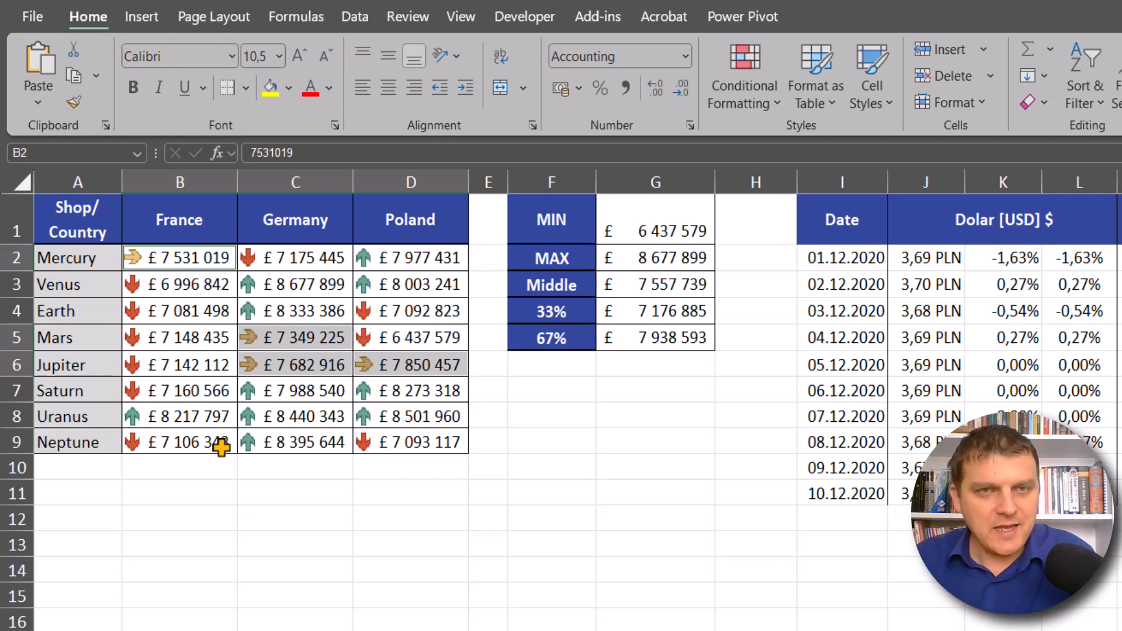
click(612, 230)
click(639, 261)
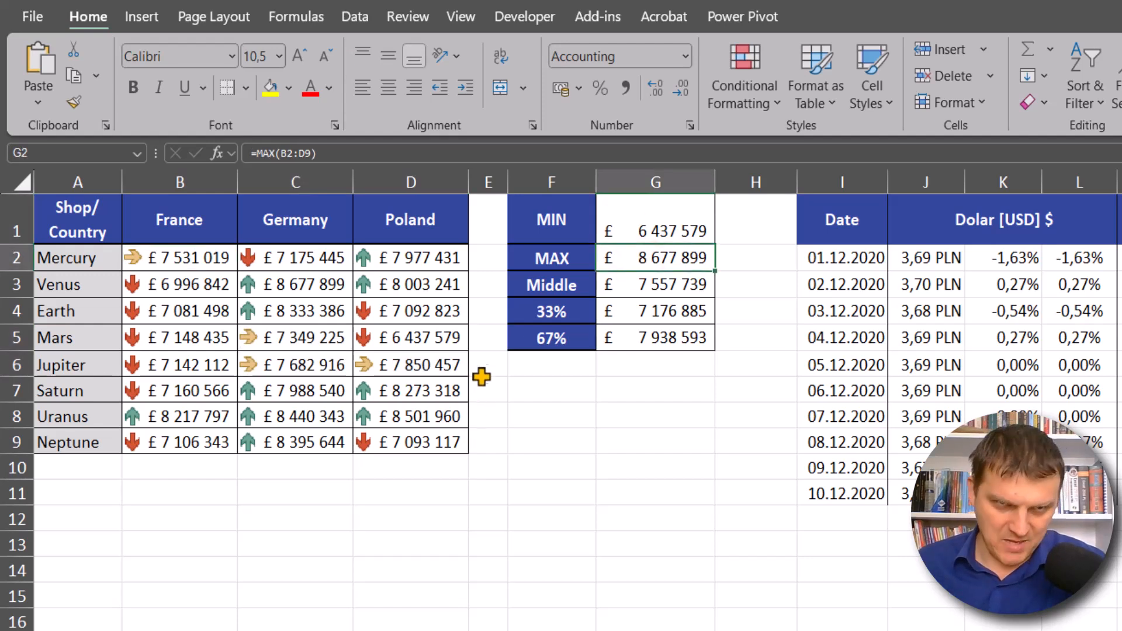
click(656, 227)
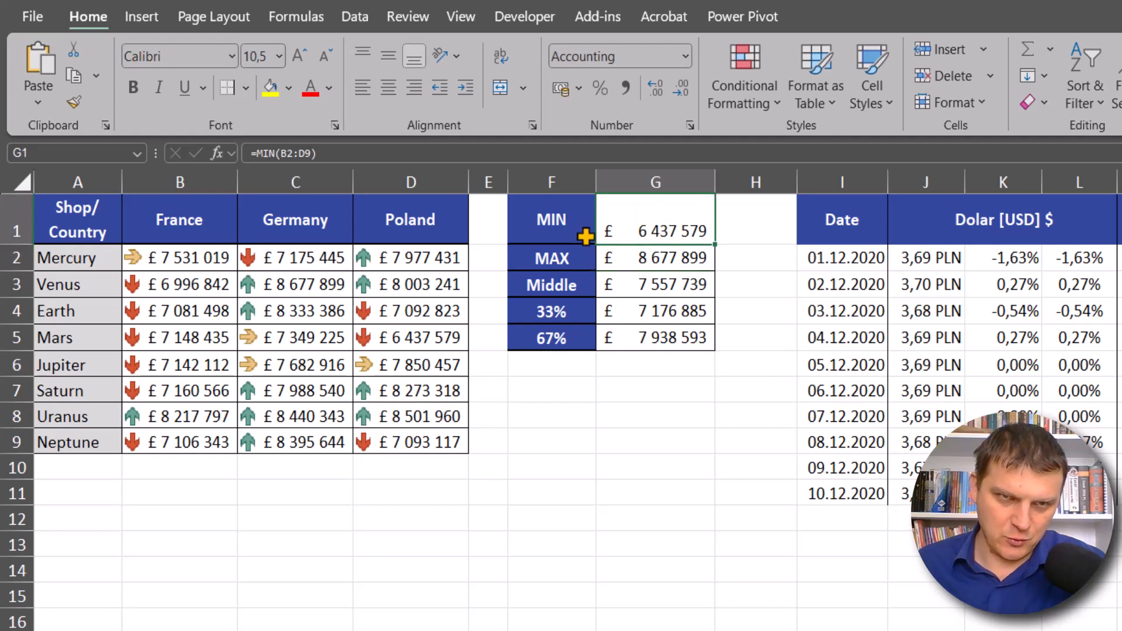
drag(177, 285, 177, 389)
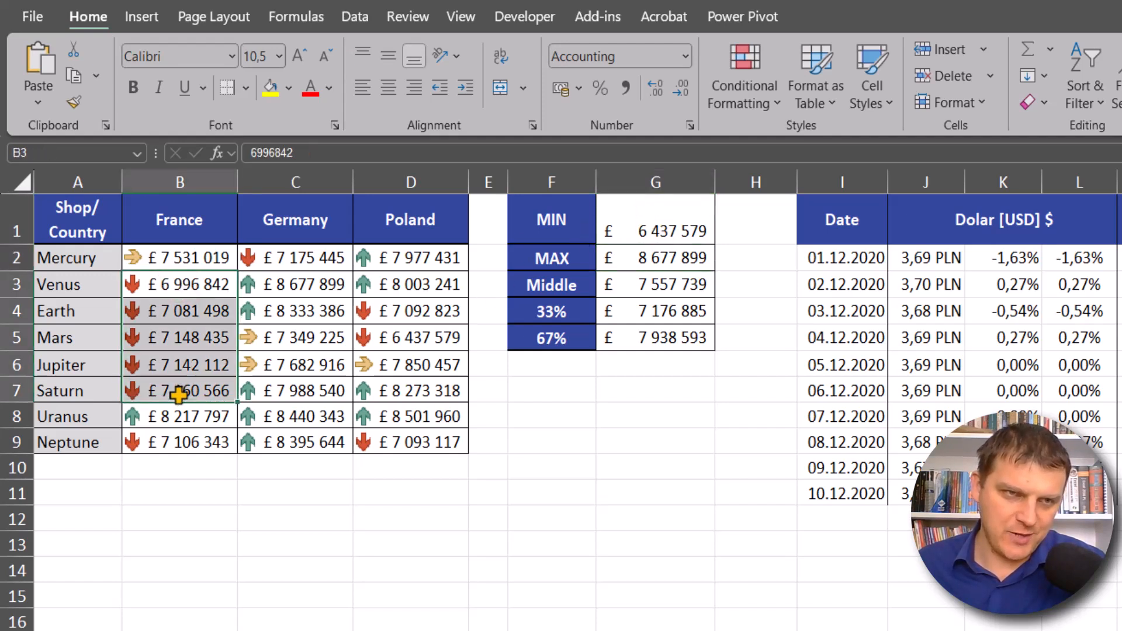
click(645, 262)
drag(409, 264, 408, 284)
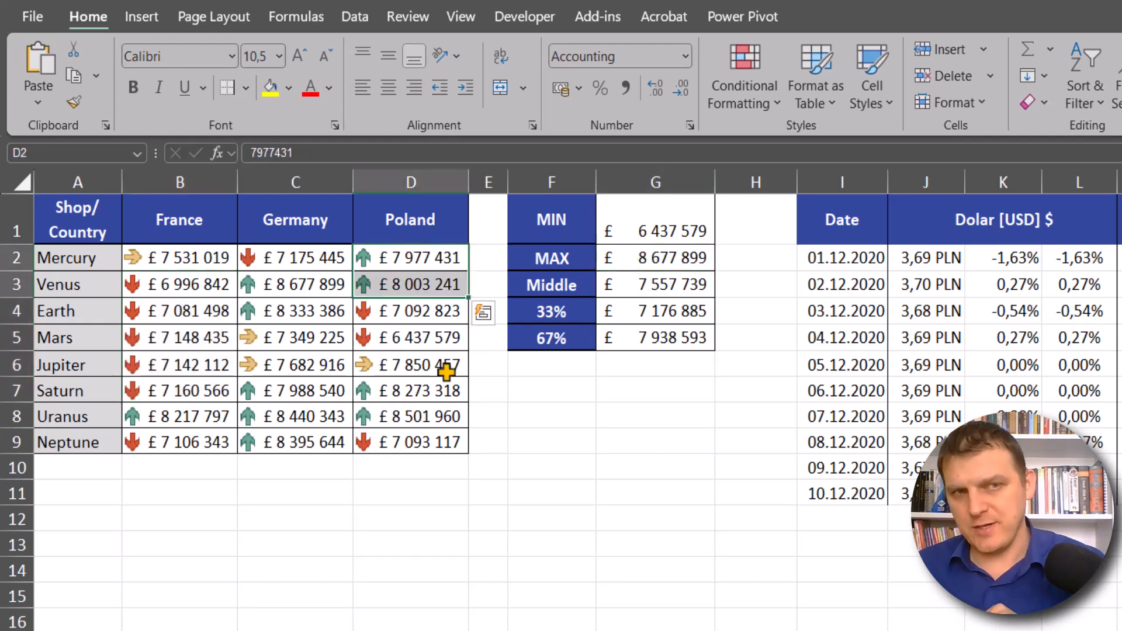
drag(299, 338, 307, 366)
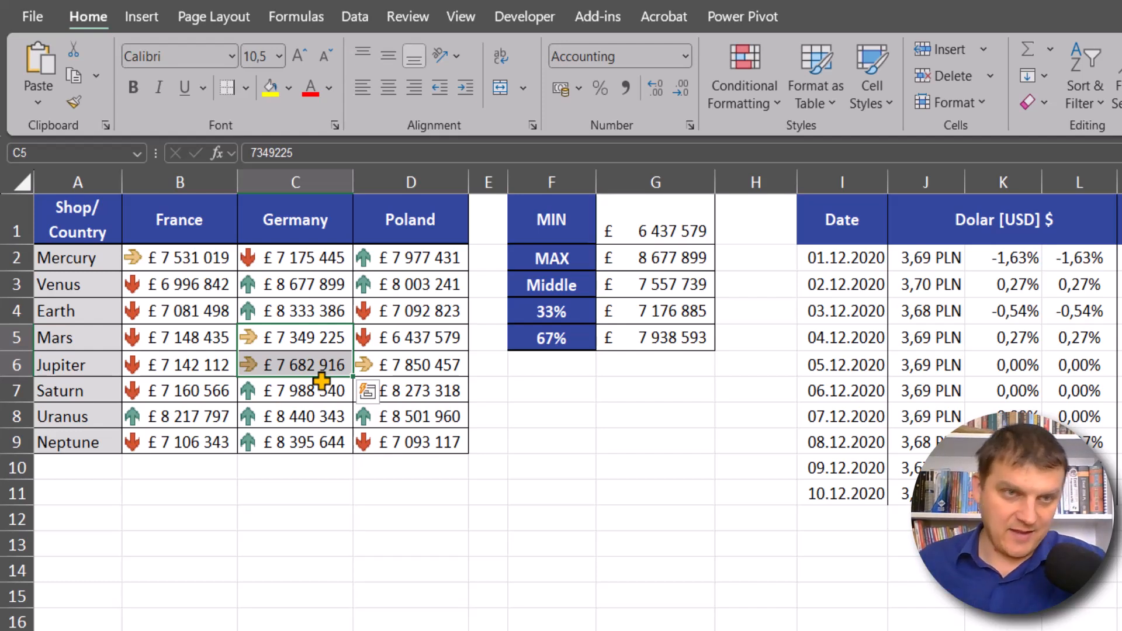
drag(184, 259, 394, 440)
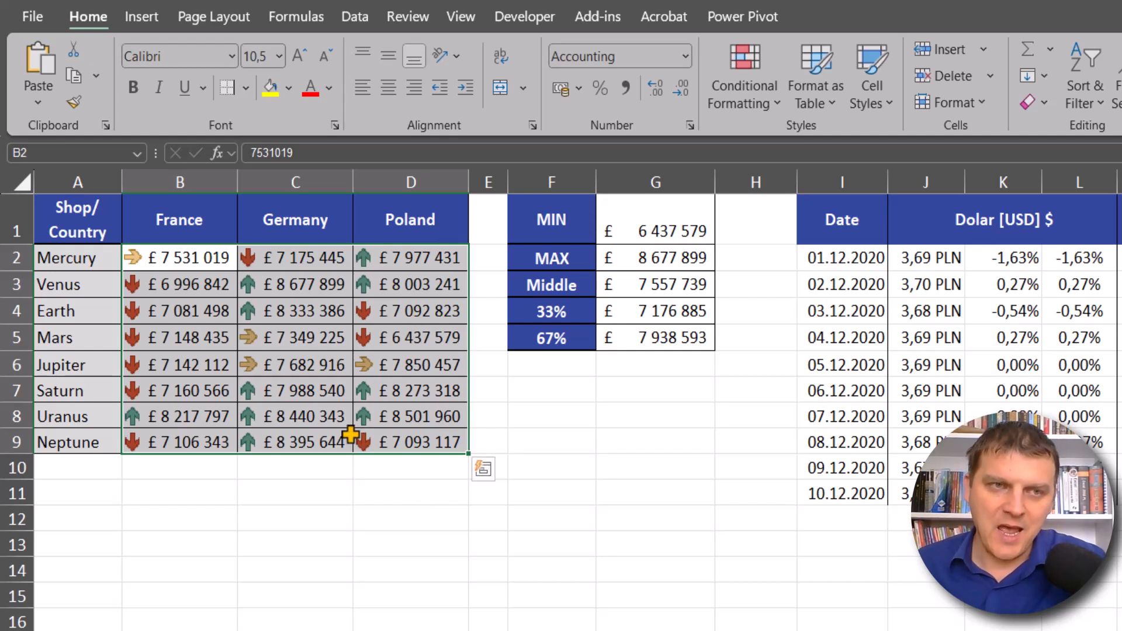
Open the Icon Set conditional formatting rule applied to B2:D9 for editing.
click(295, 336)
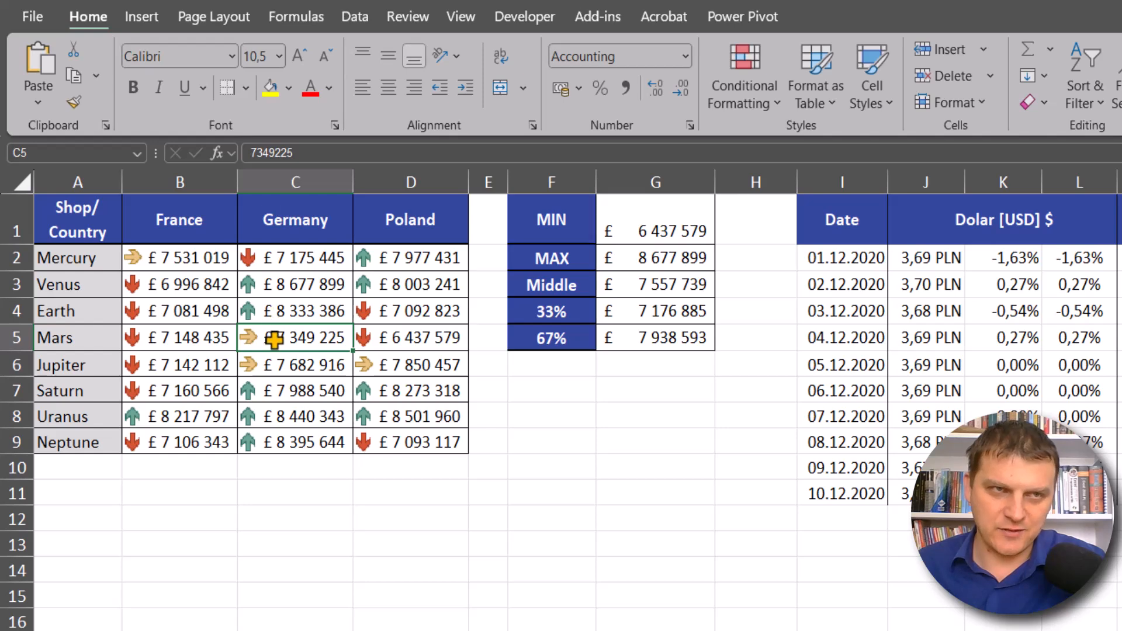
click(95, 28)
click(770, 107)
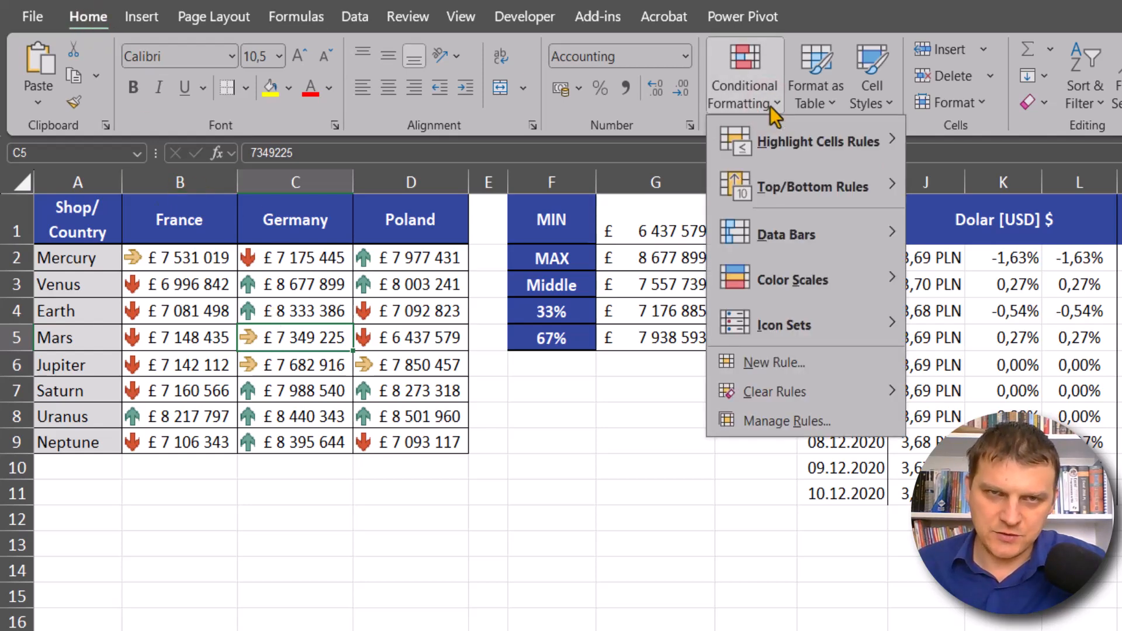
click(790, 422)
click(238, 426)
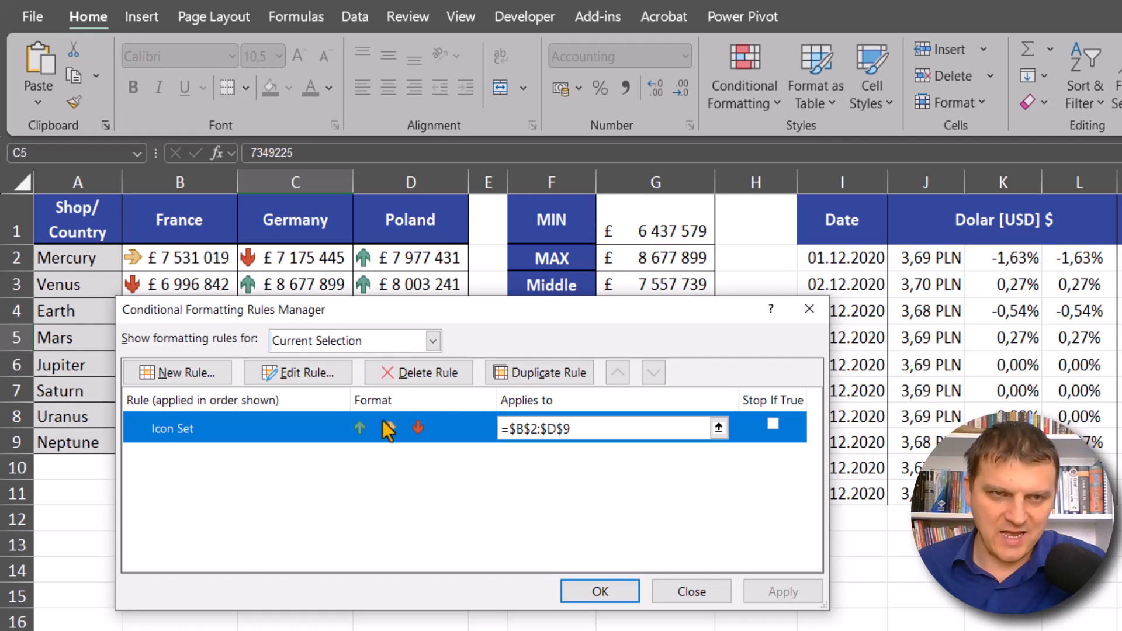
click(296, 374)
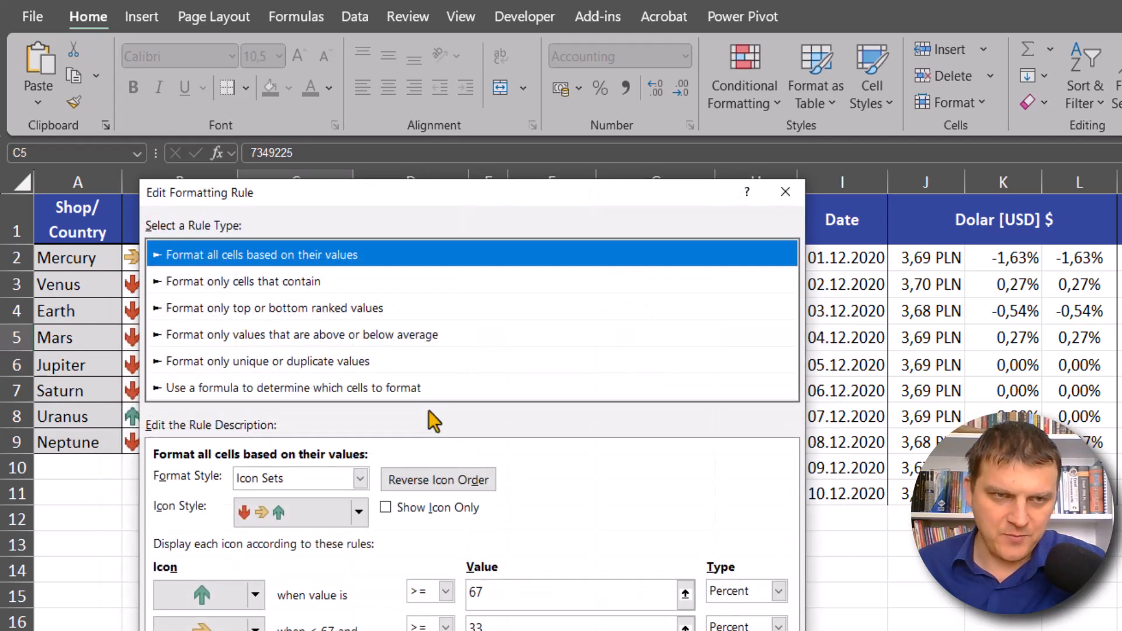
drag(485, 190, 597, 158)
Change the type of both icon thresholds, 67 and 33, to Percentile and apply the edited rule to the sales figures.
click(862, 561)
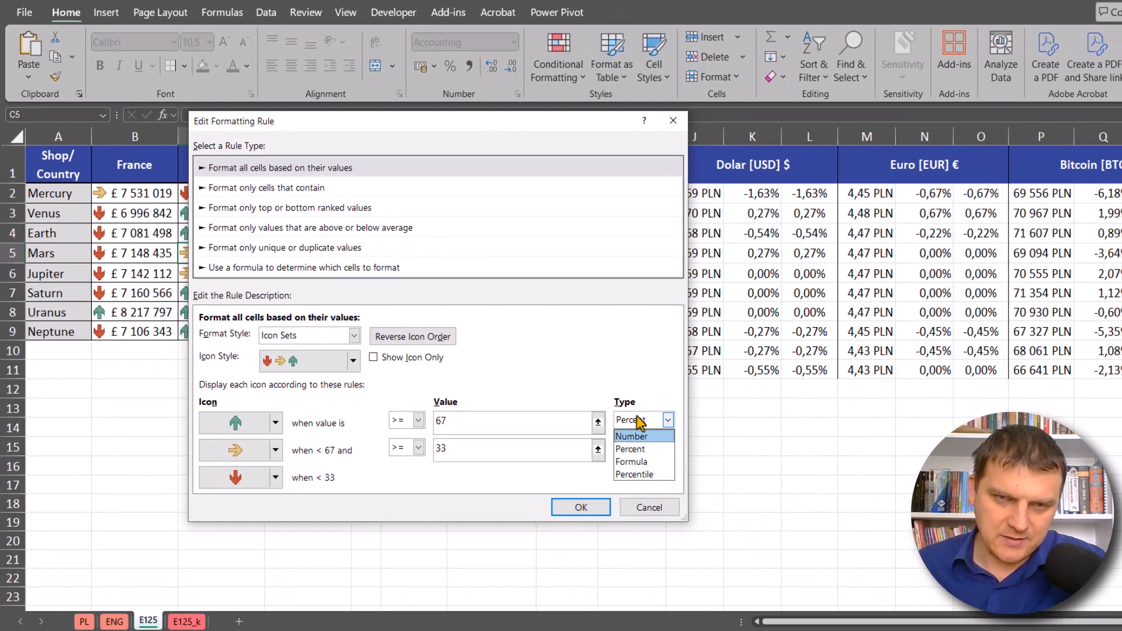
click(640, 474)
click(638, 448)
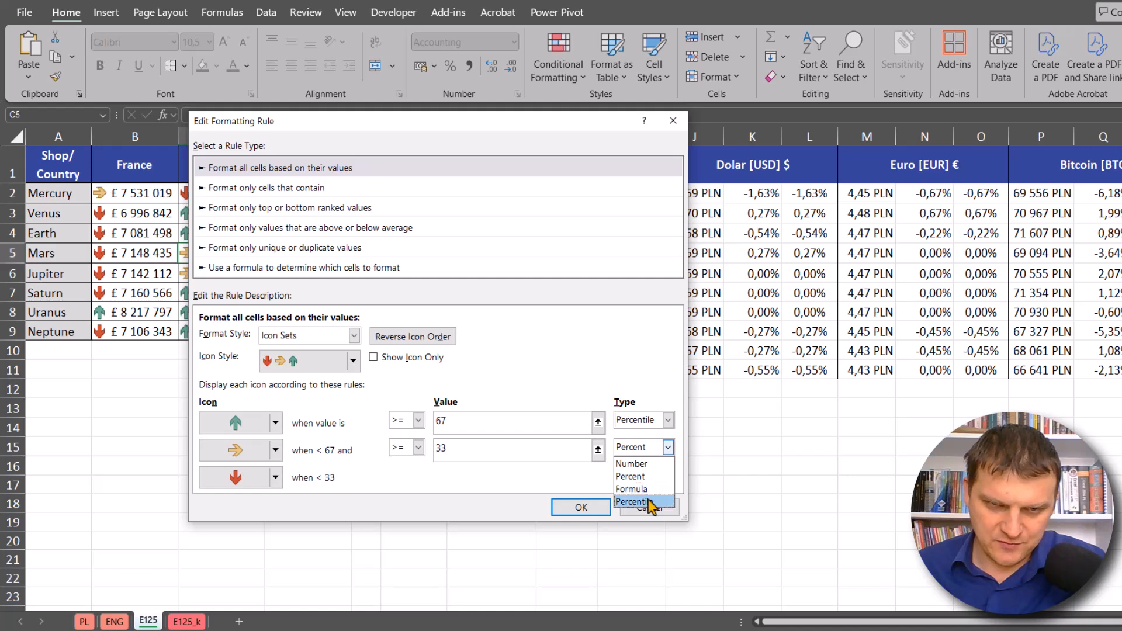
click(643, 502)
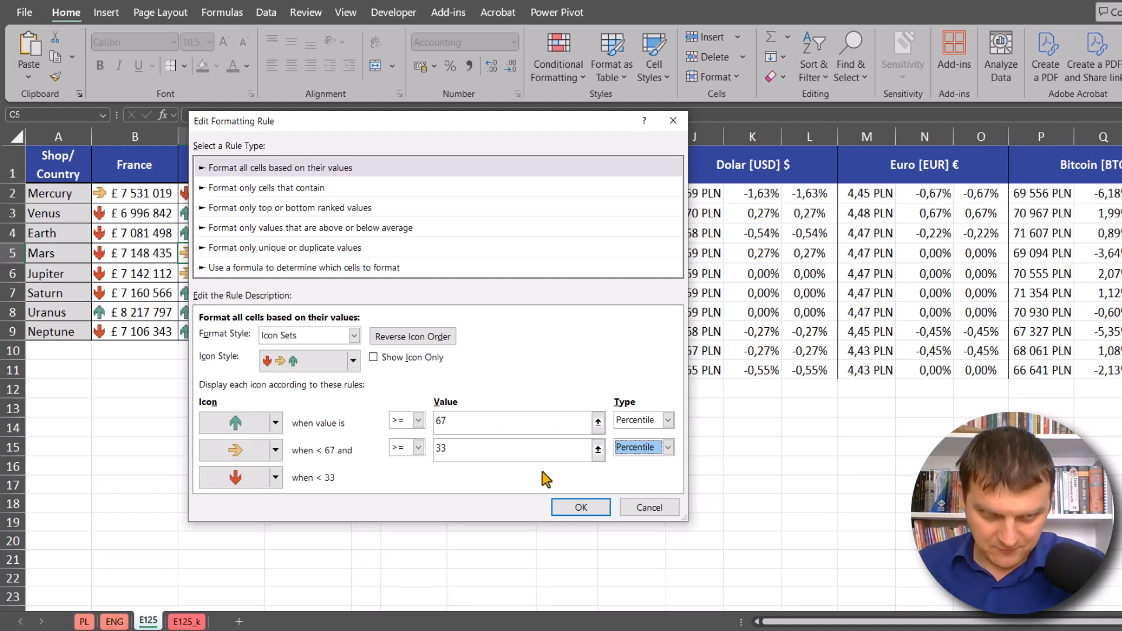
click(468, 451)
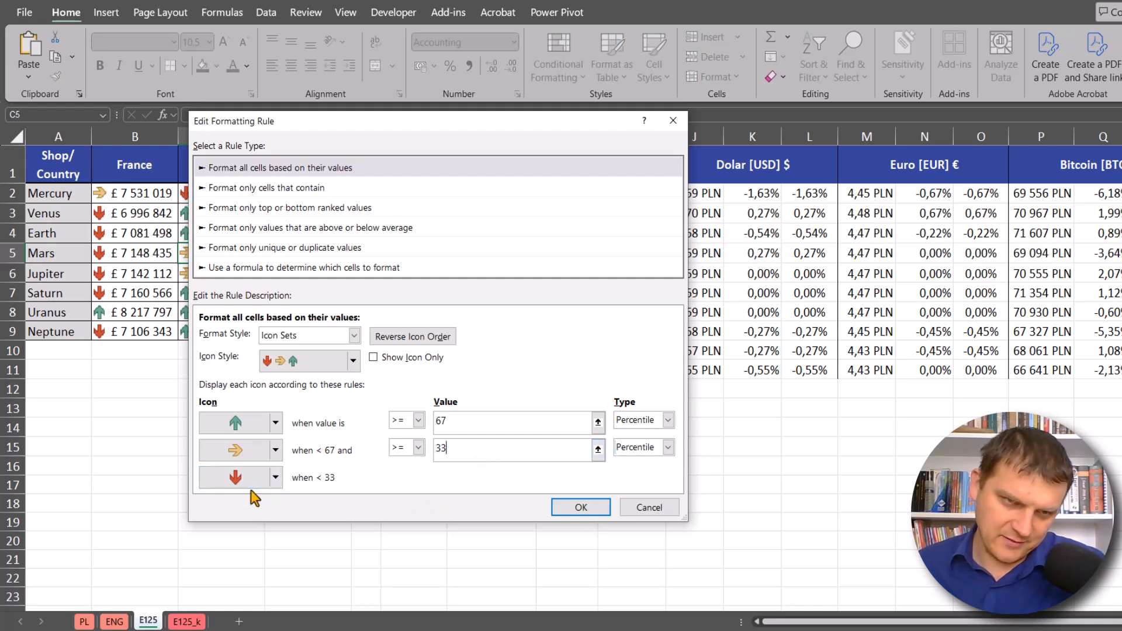
click(481, 422)
click(459, 449)
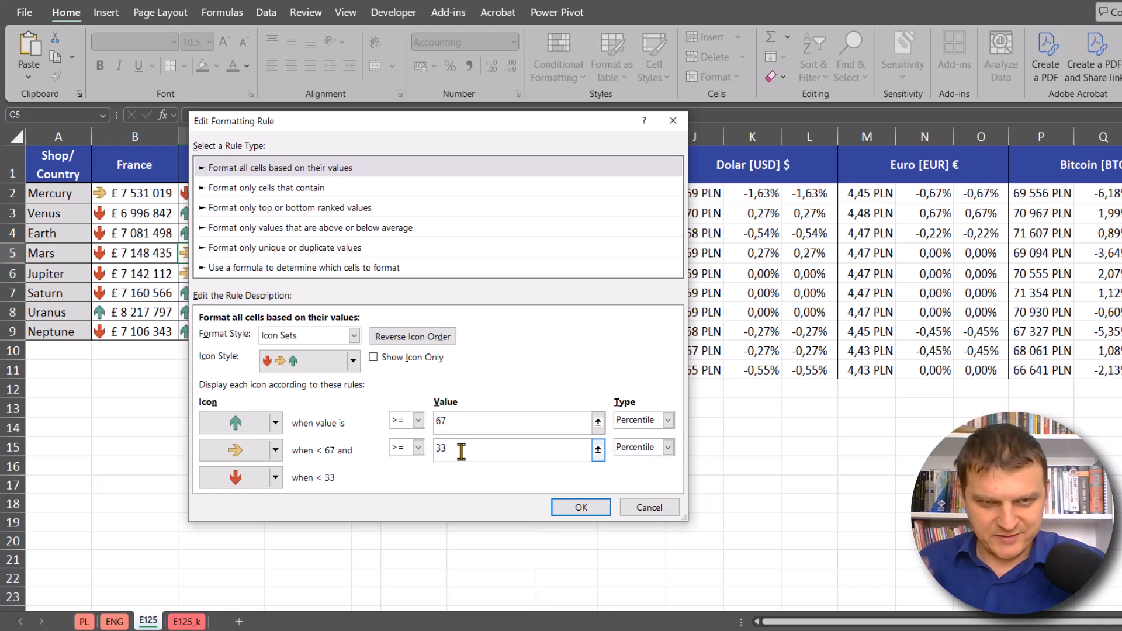
double_click(461, 450)
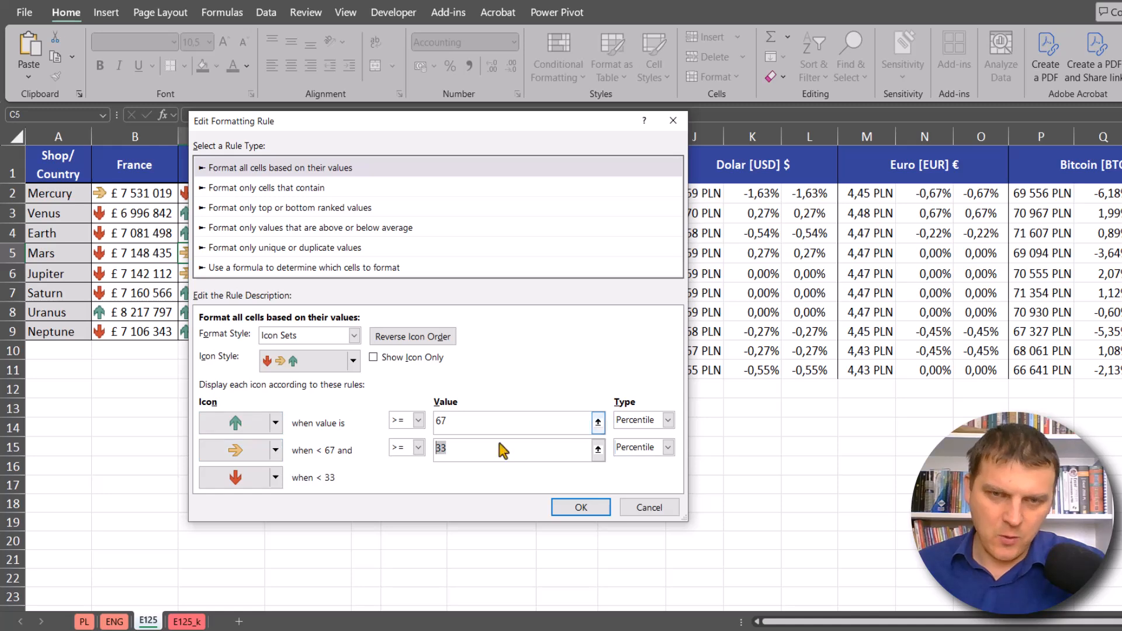
click(581, 507)
click(456, 443)
Select the cells with yellow sideways arrows in the sales table to review the percentile distribution.
drag(149, 191, 281, 191)
drag(222, 253, 222, 292)
ctrl+click(305, 274)
ctrl+click(147, 290)
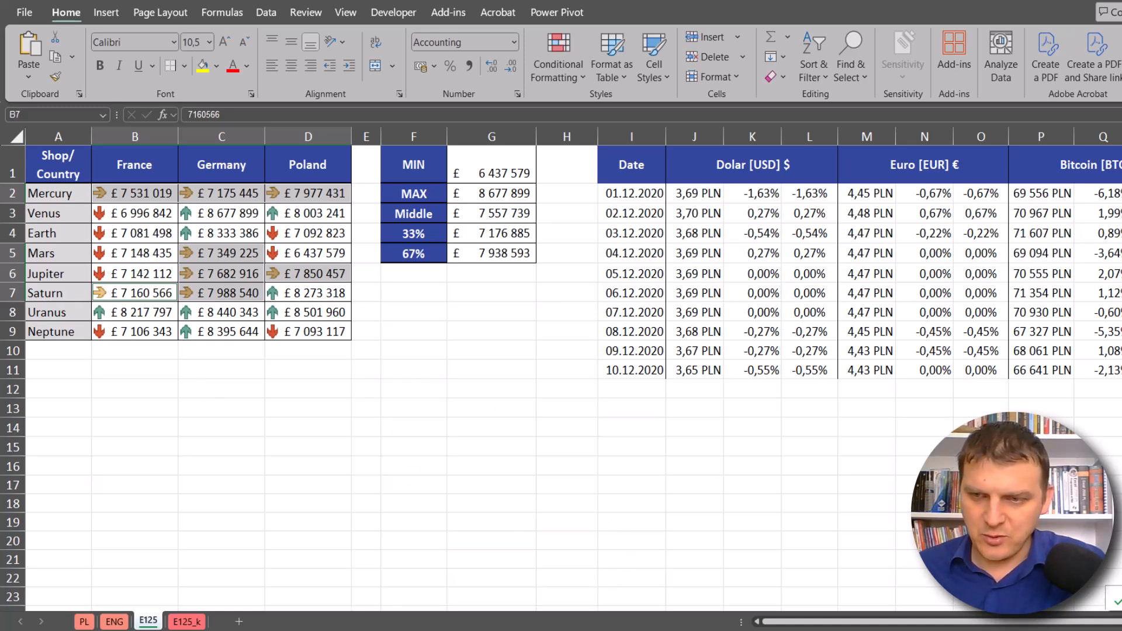
Review the zero, positive and negative dollar changes in column L of the currency table.
scroll(386, 282, right, 8)
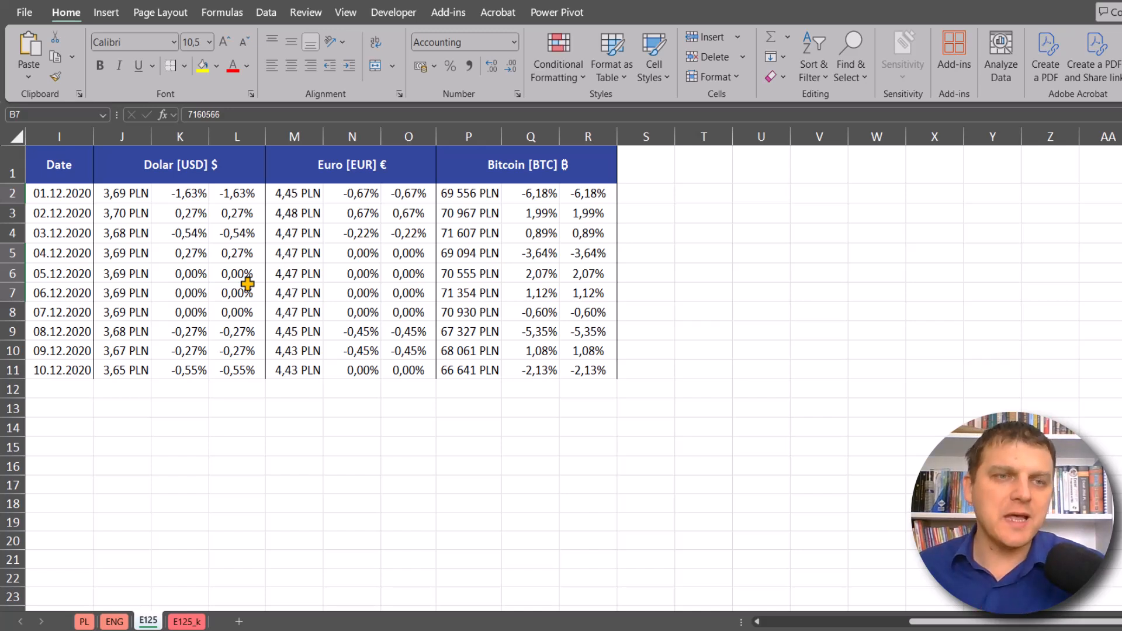
drag(233, 271, 236, 312)
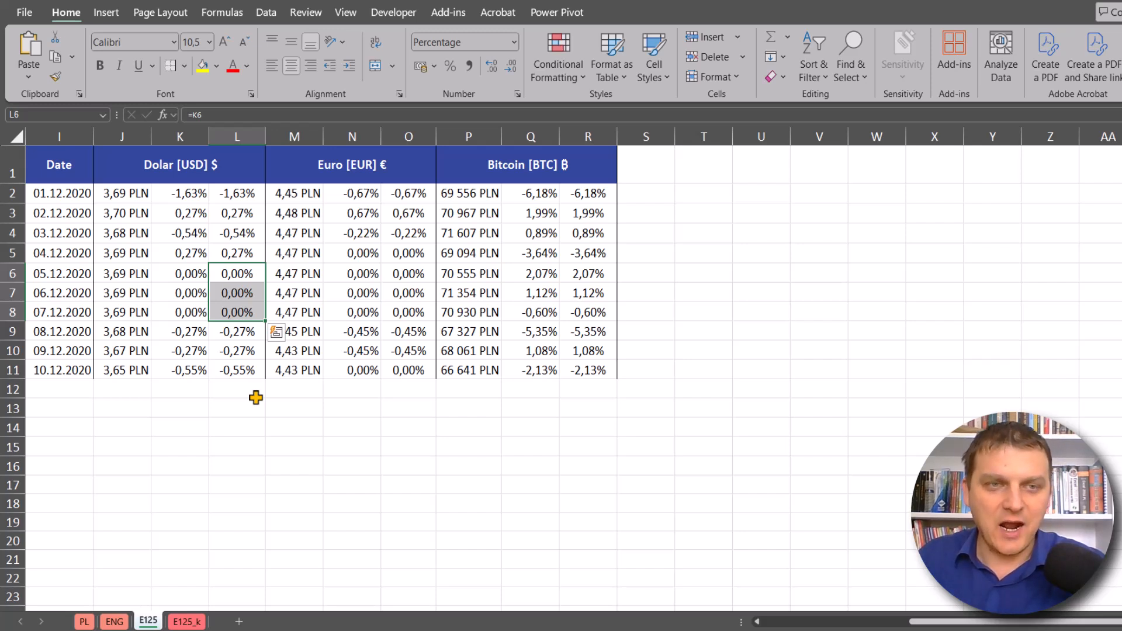
click(238, 251)
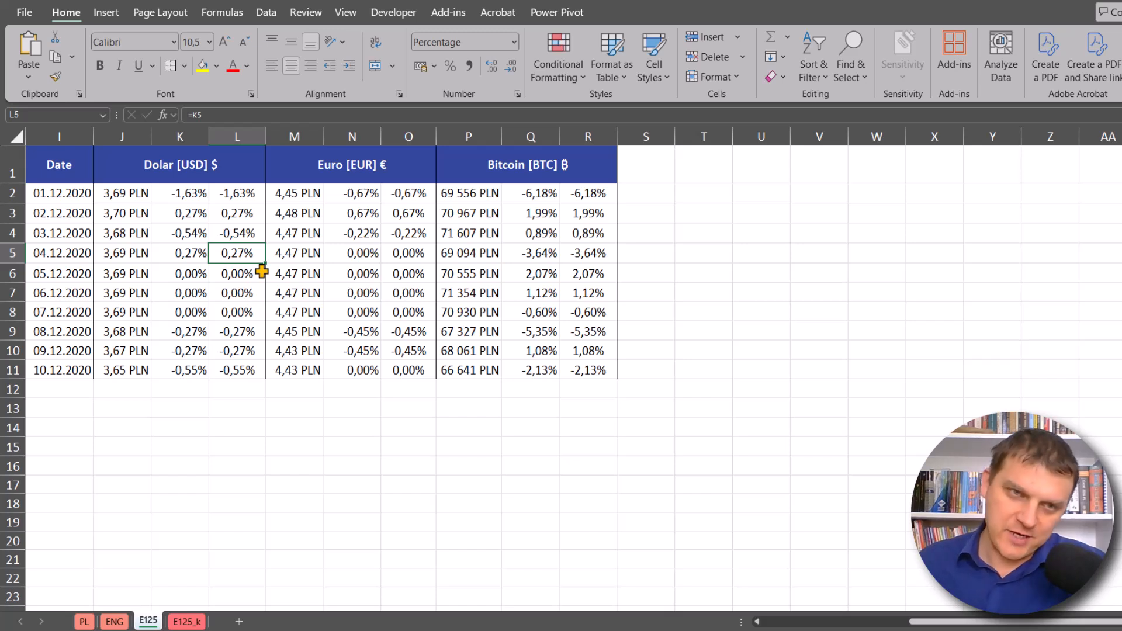
click(250, 232)
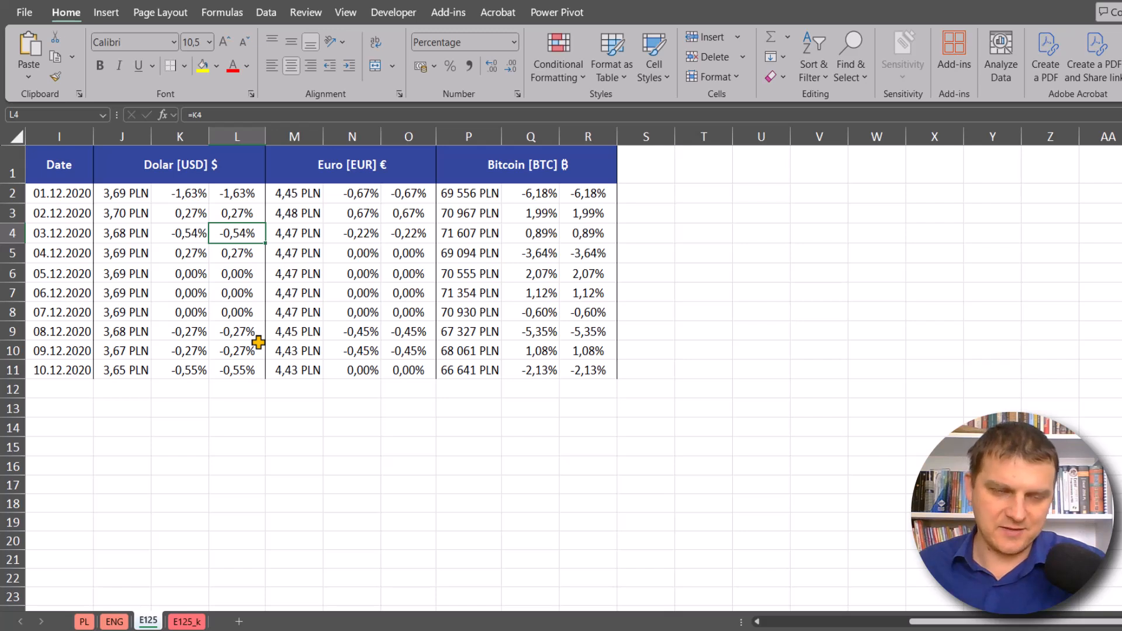
Start a new conditional formatting rule for the change columns L2:L11, O2:O11 and R2:R11 together.
drag(246, 191, 248, 368)
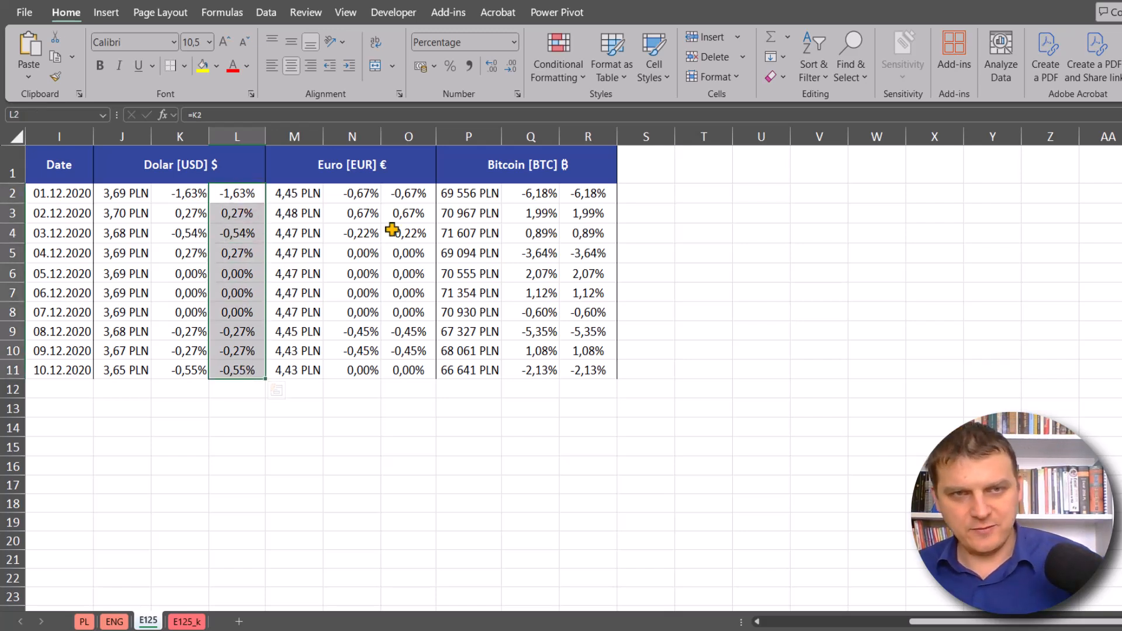
drag(417, 192, 413, 359)
drag(596, 191, 594, 366)
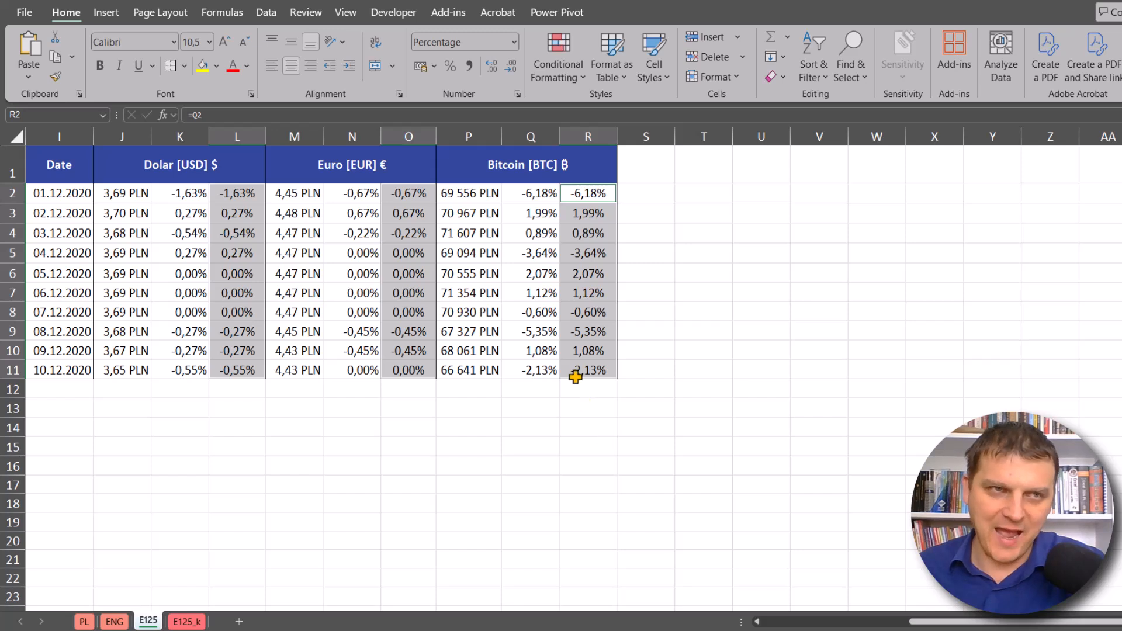
click(66, 14)
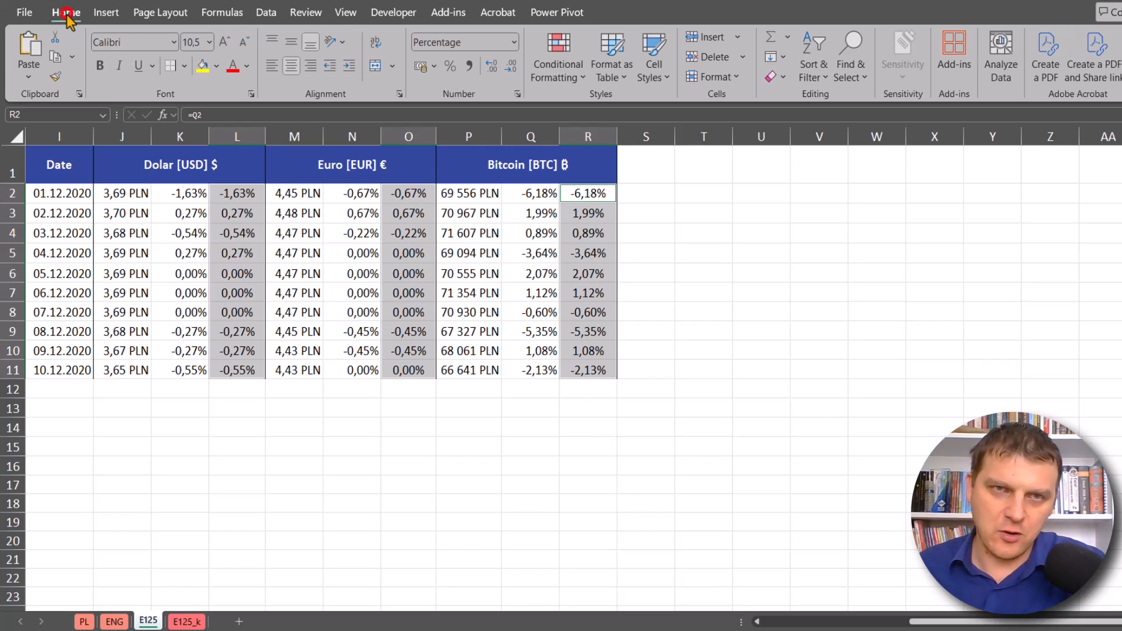
click(575, 82)
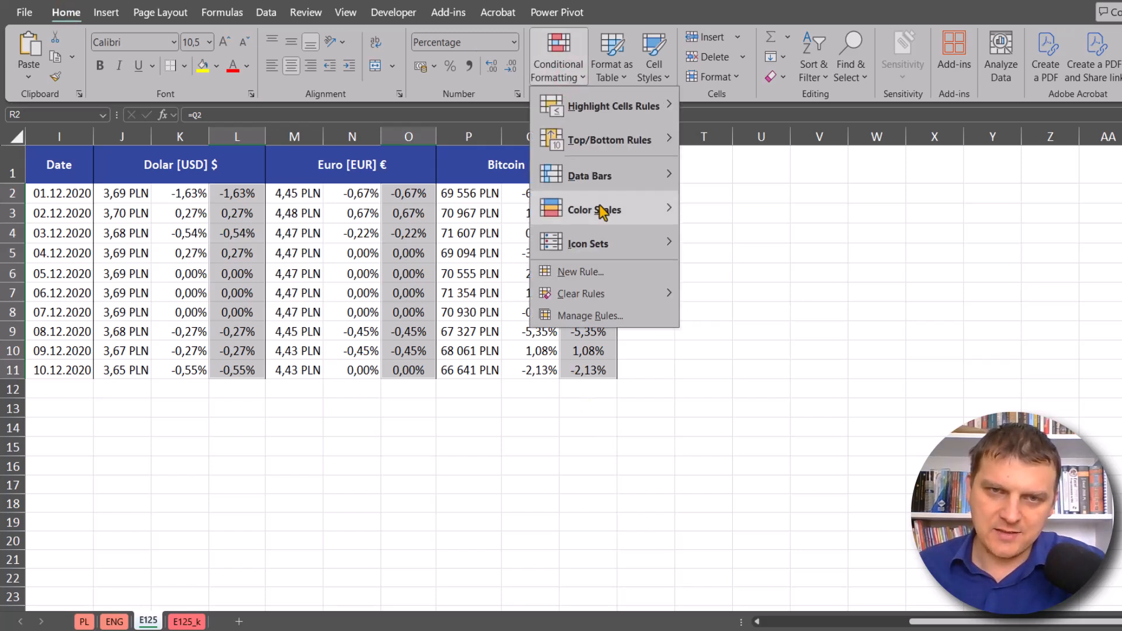
mouse_move(608, 241)
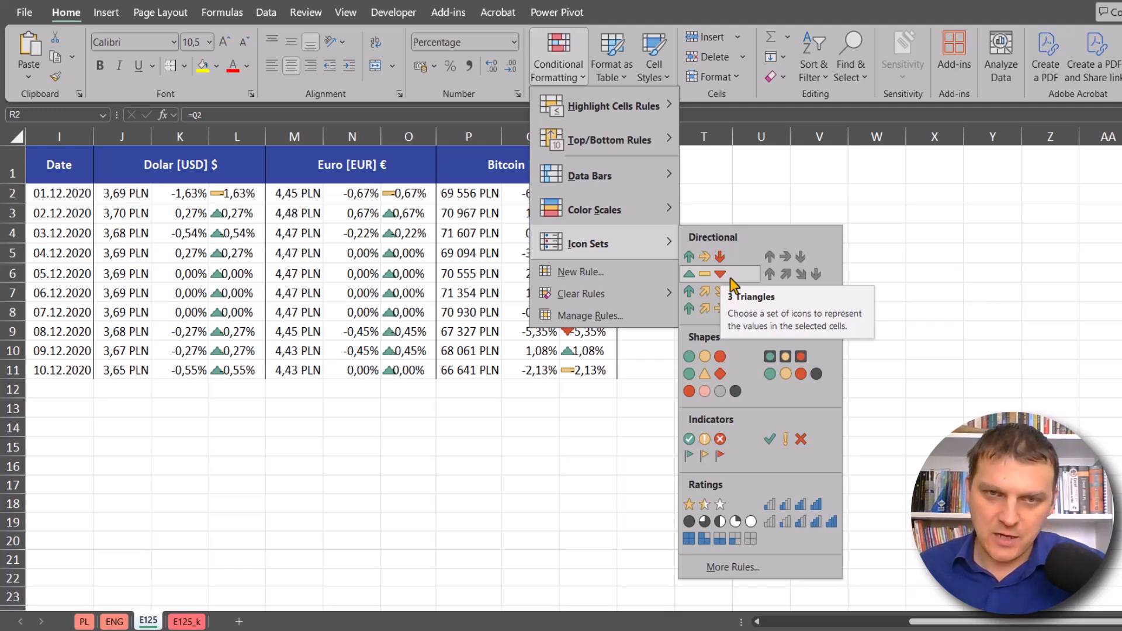
click(573, 276)
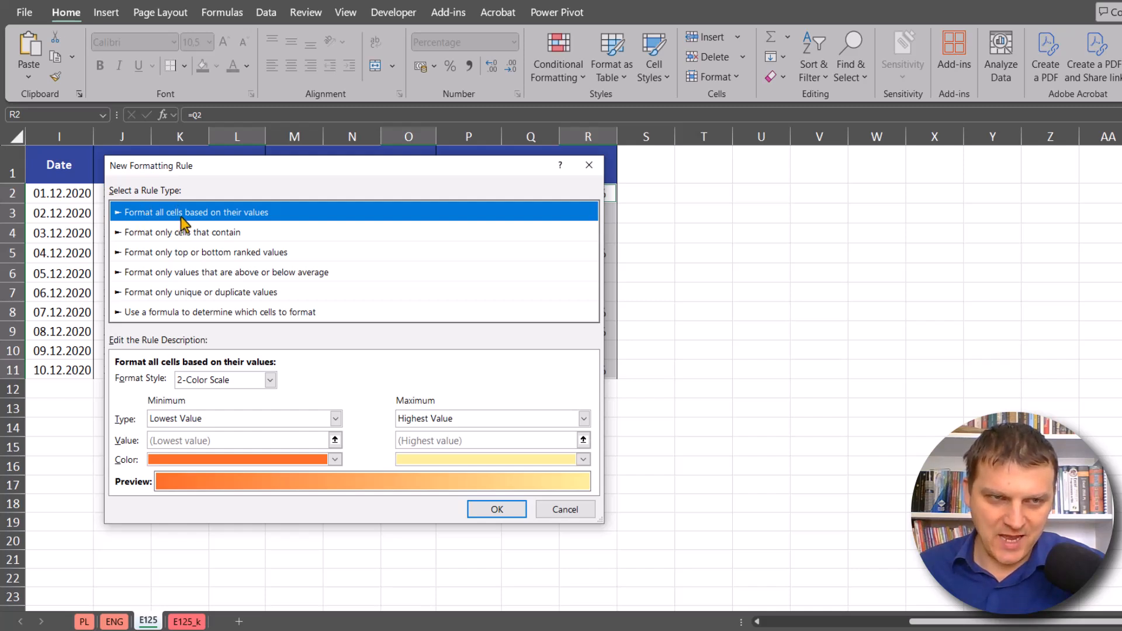
Set the rule's format style to Icon Sets with the three-triangle icon style (red down, yellow dash, green up).
click(245, 380)
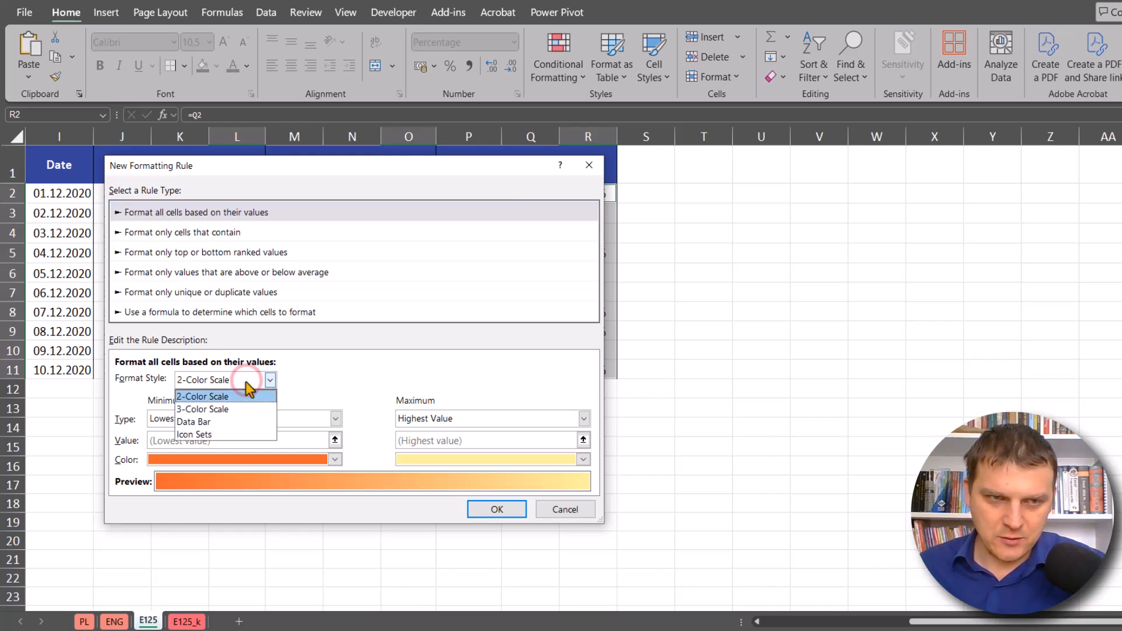
click(221, 435)
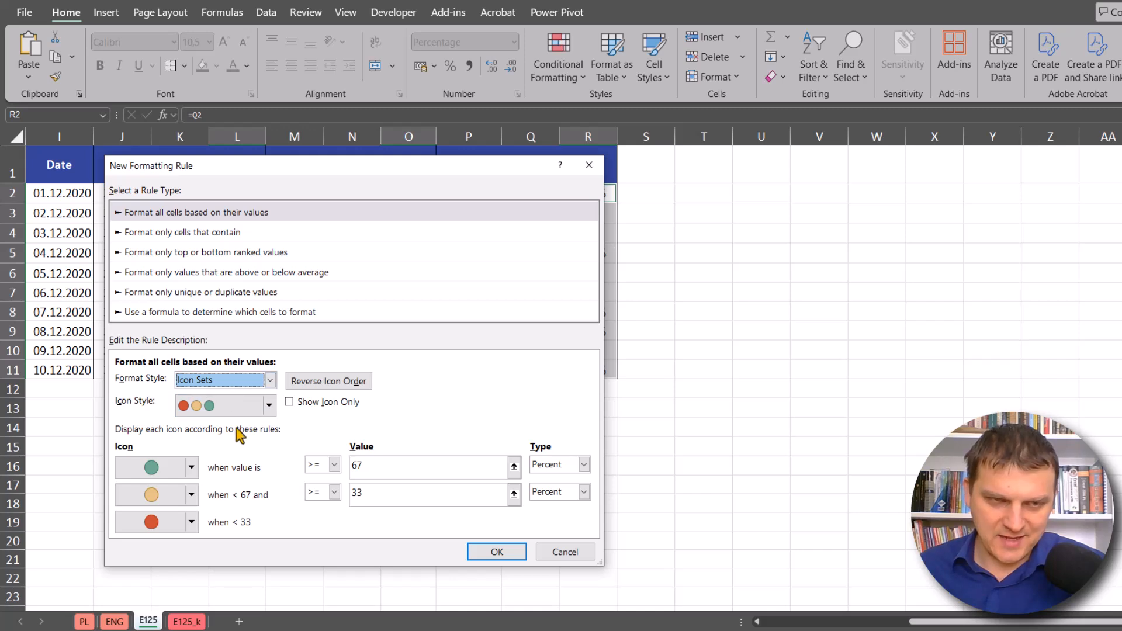
click(269, 405)
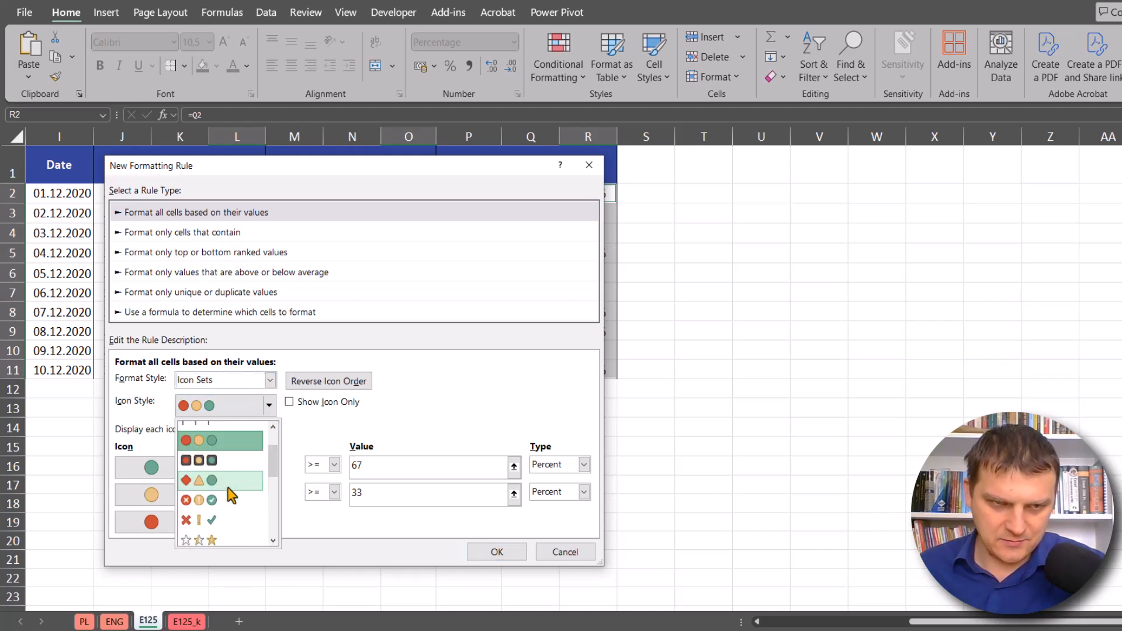
click(216, 517)
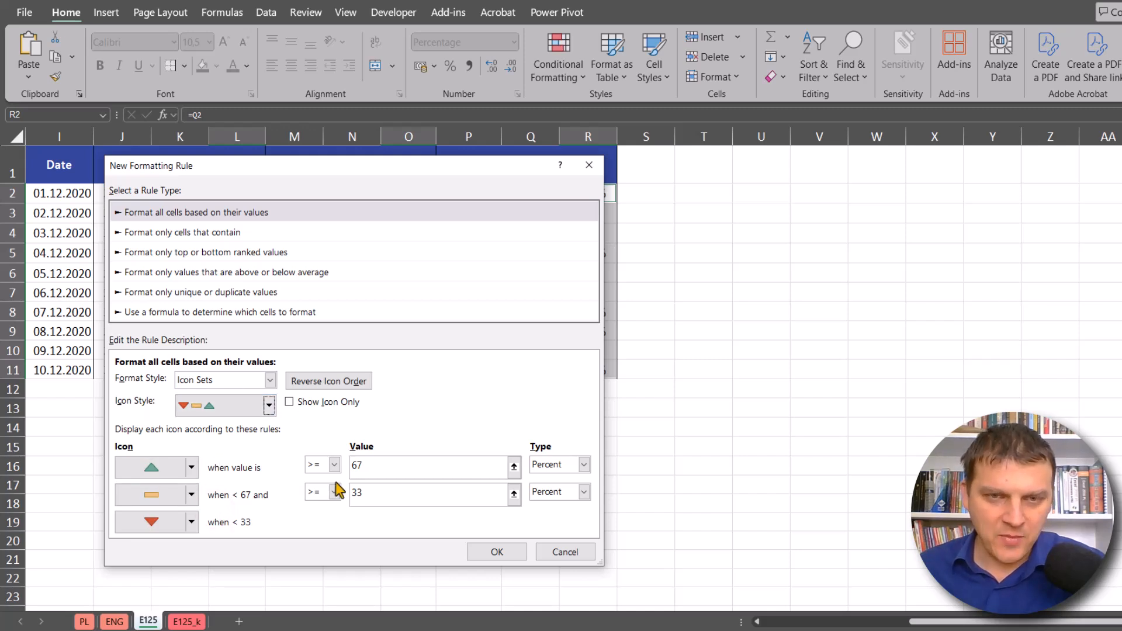
Change the type of both icon thresholds to Number, with a value of 0 for each.
click(561, 465)
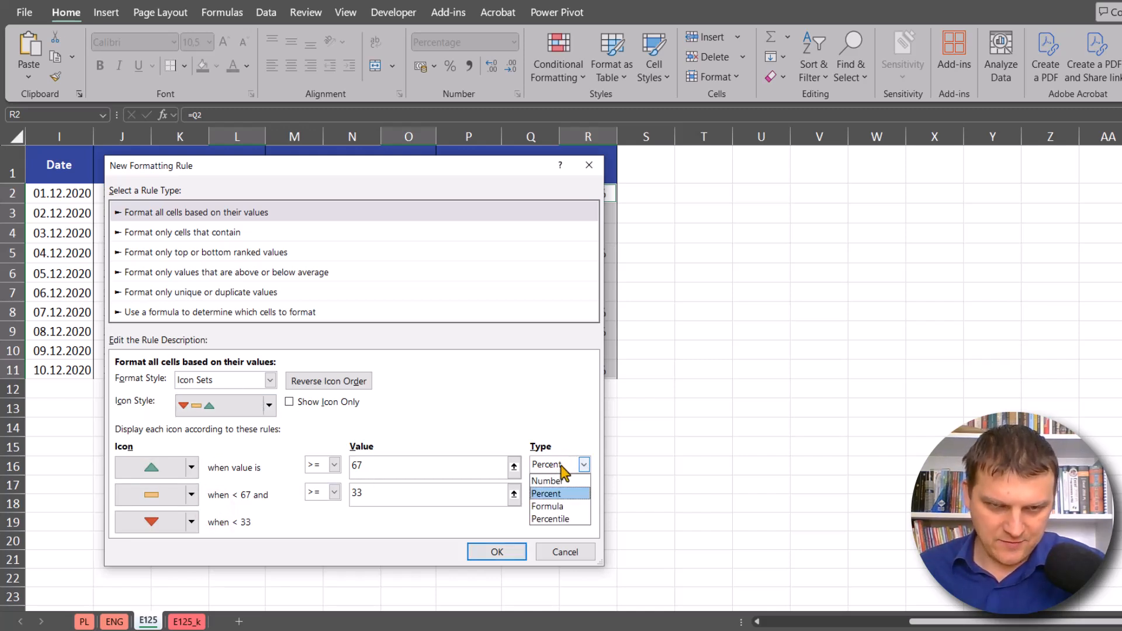
click(548, 481)
click(560, 492)
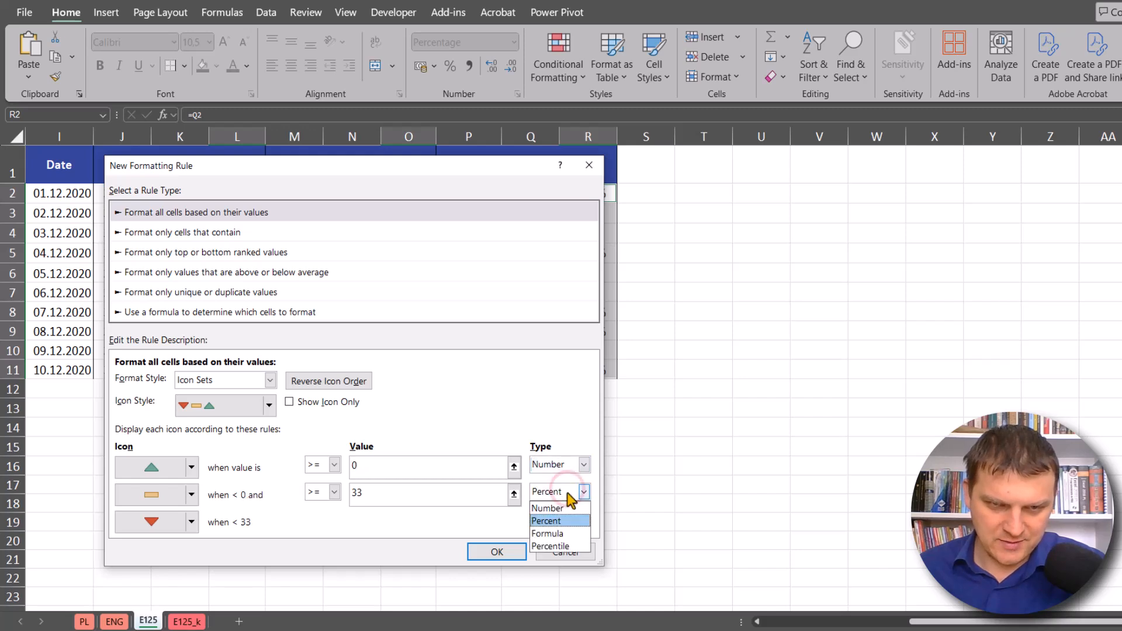
click(546, 508)
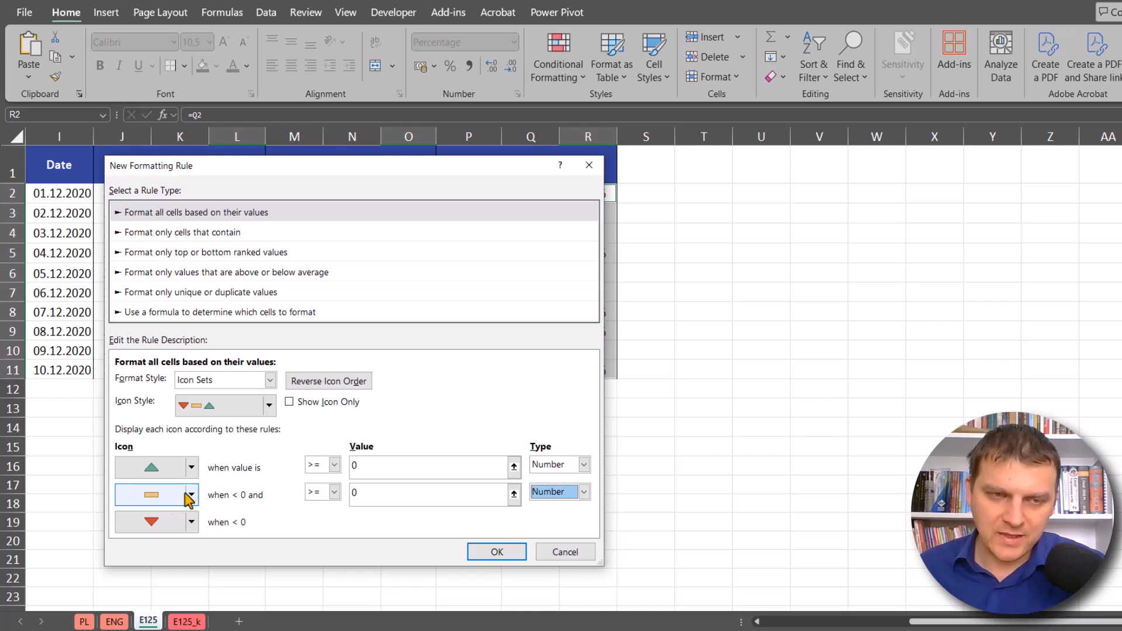
Set the green triangle's condition to > 0 and keep >= 0 for the yellow dash.
click(332, 492)
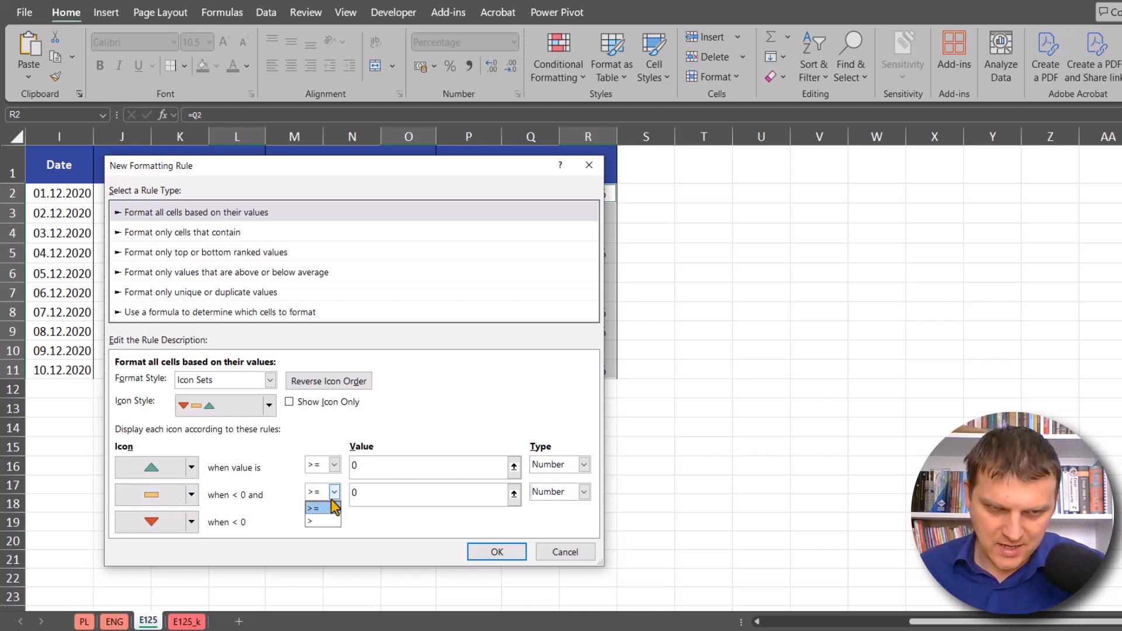
click(334, 464)
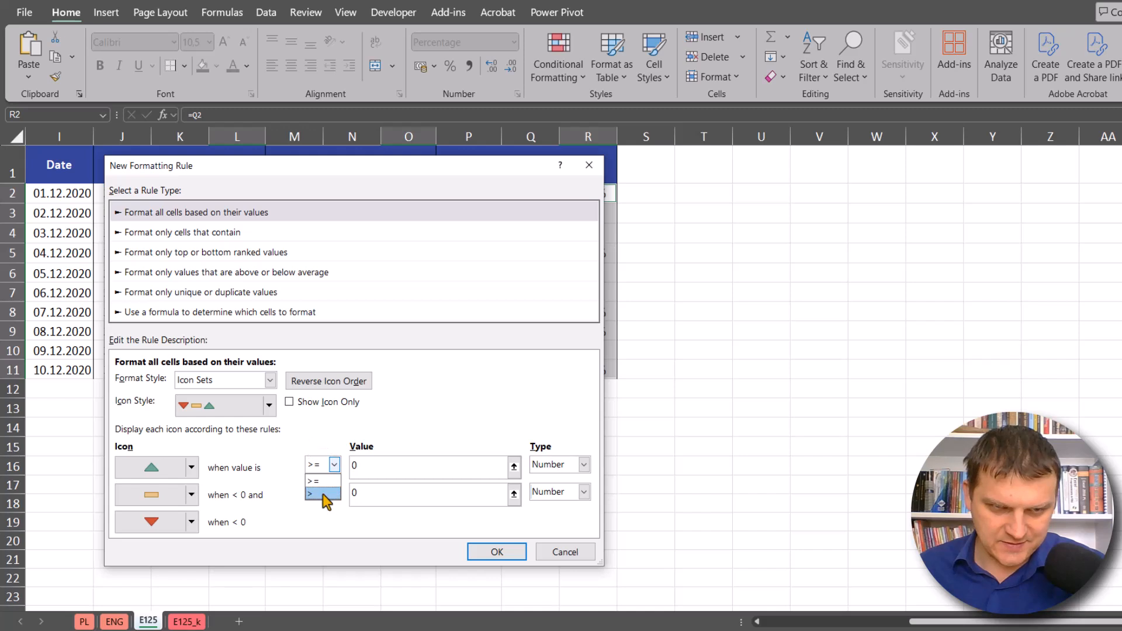
click(322, 494)
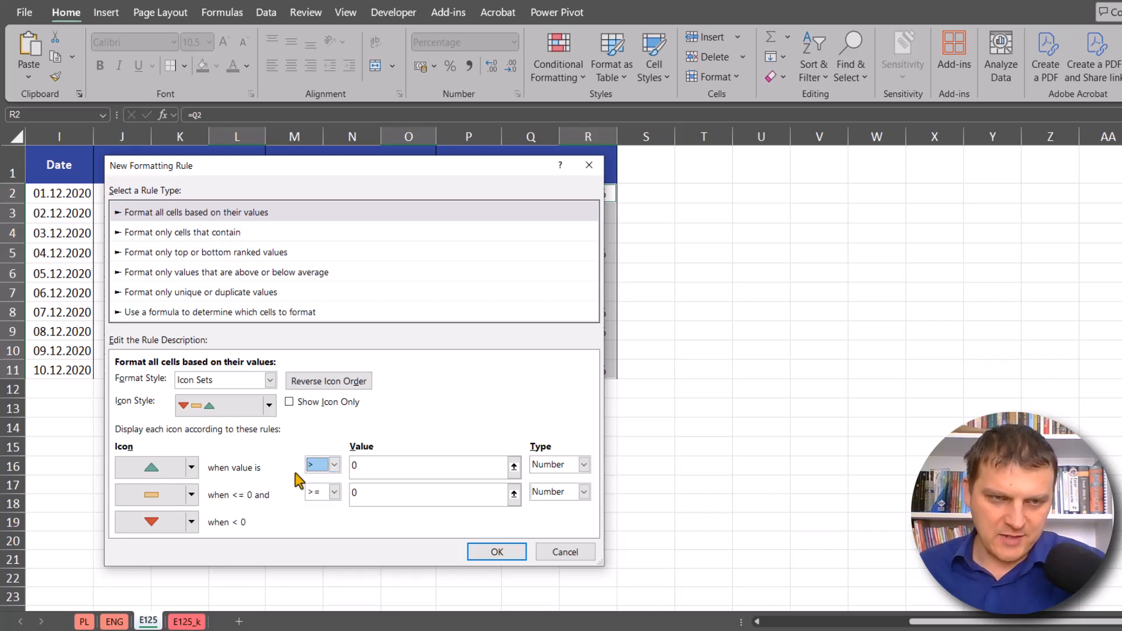
click(541, 465)
click(541, 465)
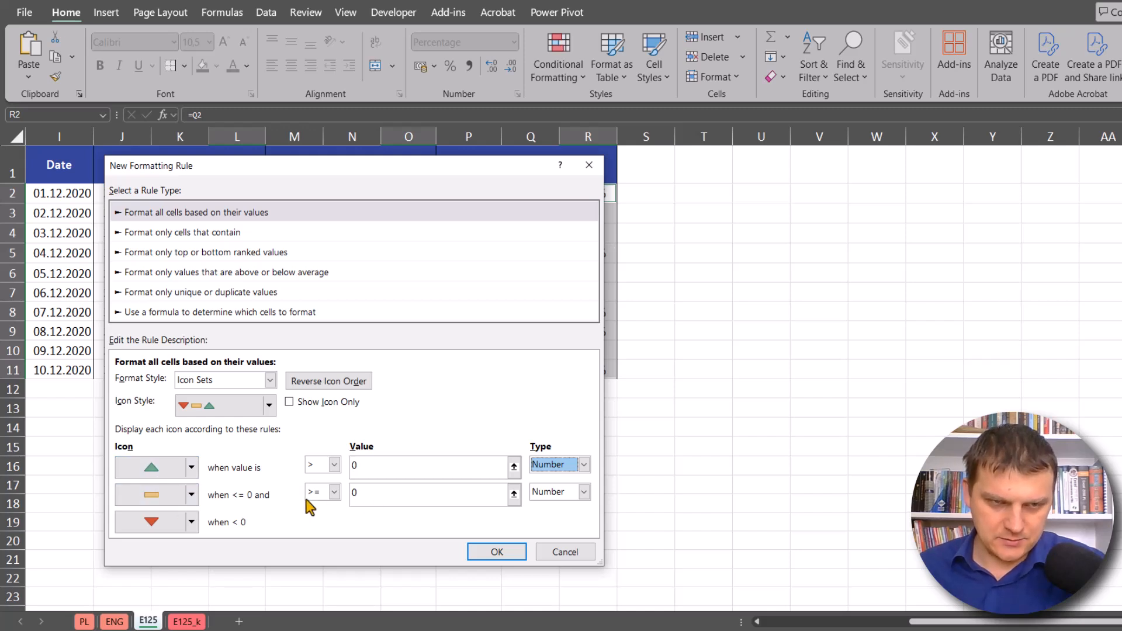
click(385, 497)
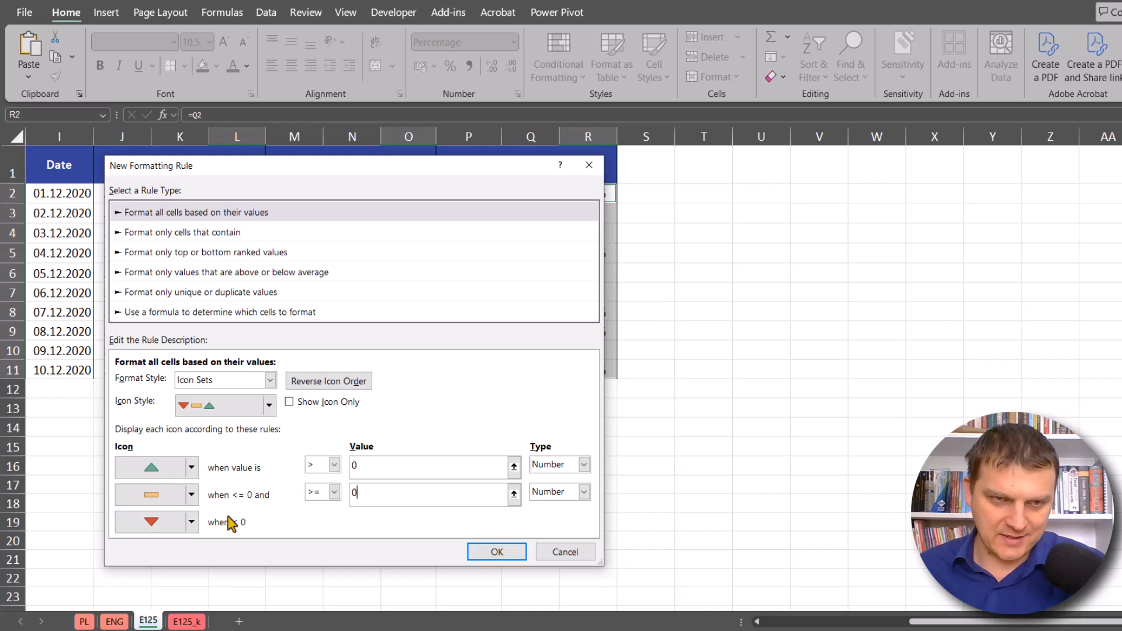
Turn on Show Icon Only and apply the new rule to the selected change columns.
click(302, 405)
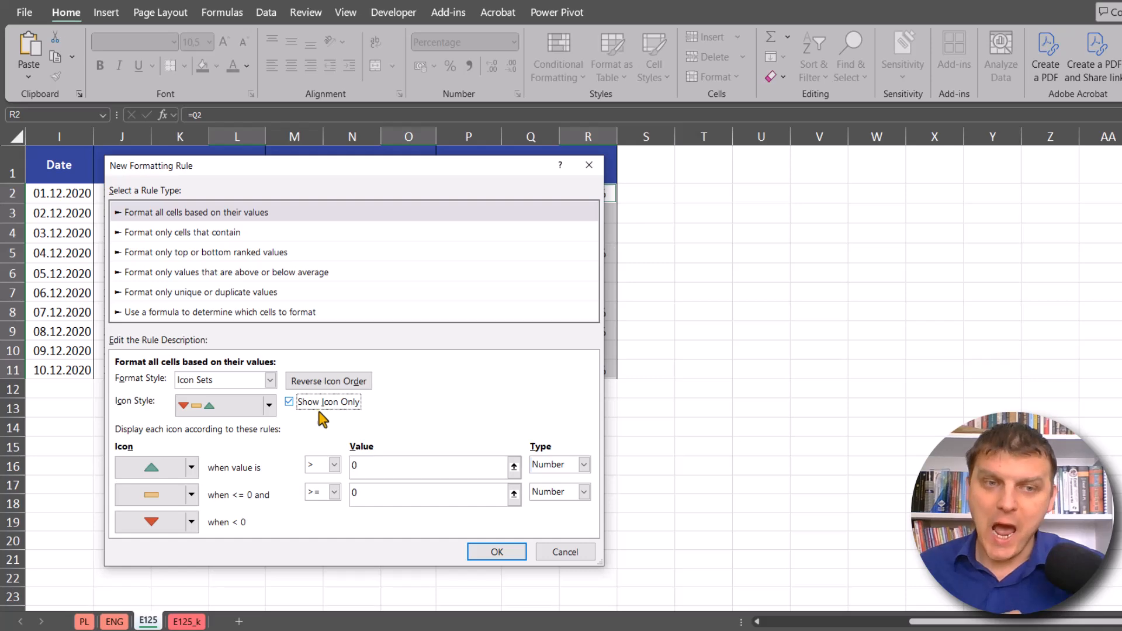
drag(269, 180, 249, 143)
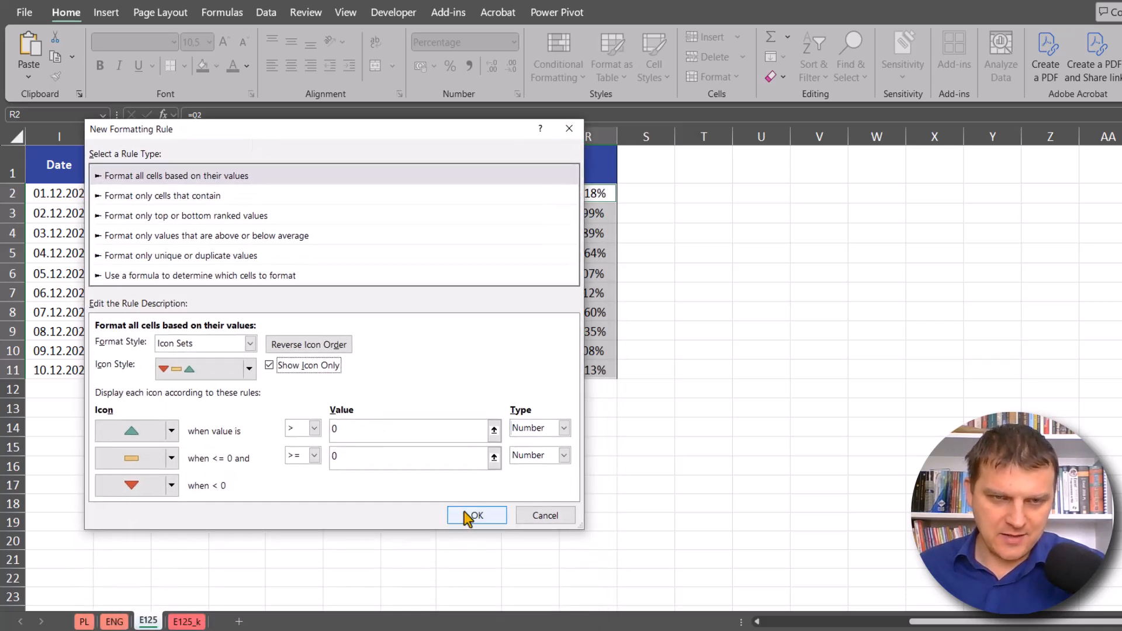
click(471, 515)
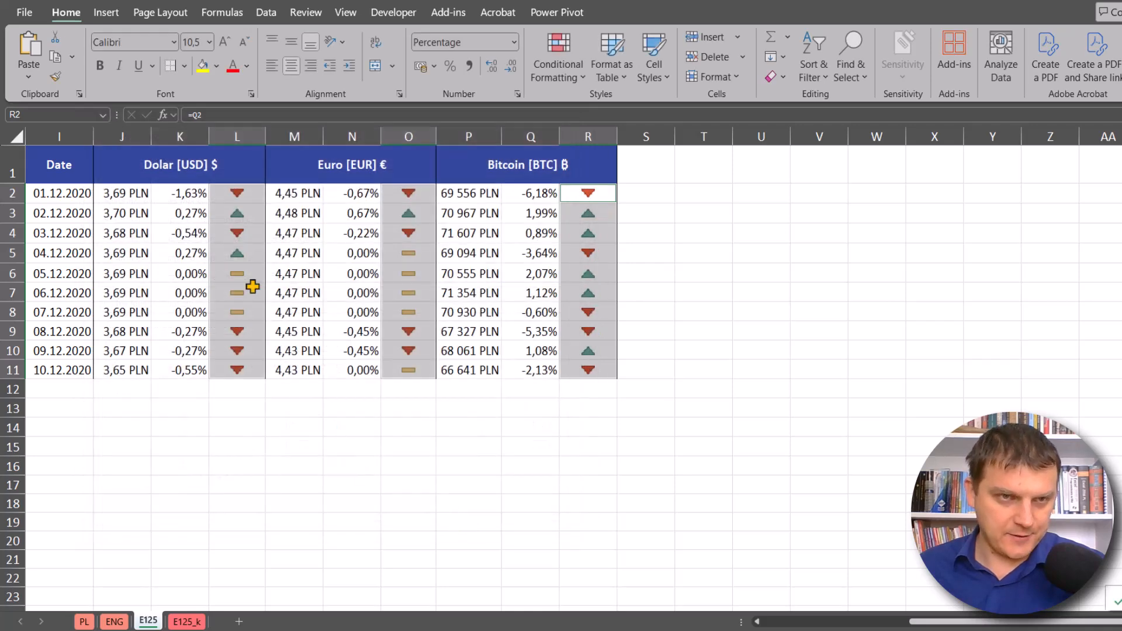
Examine the formulas behind the dollar changes in K2:K3 and the linked icon cells L2:L3.
click(253, 193)
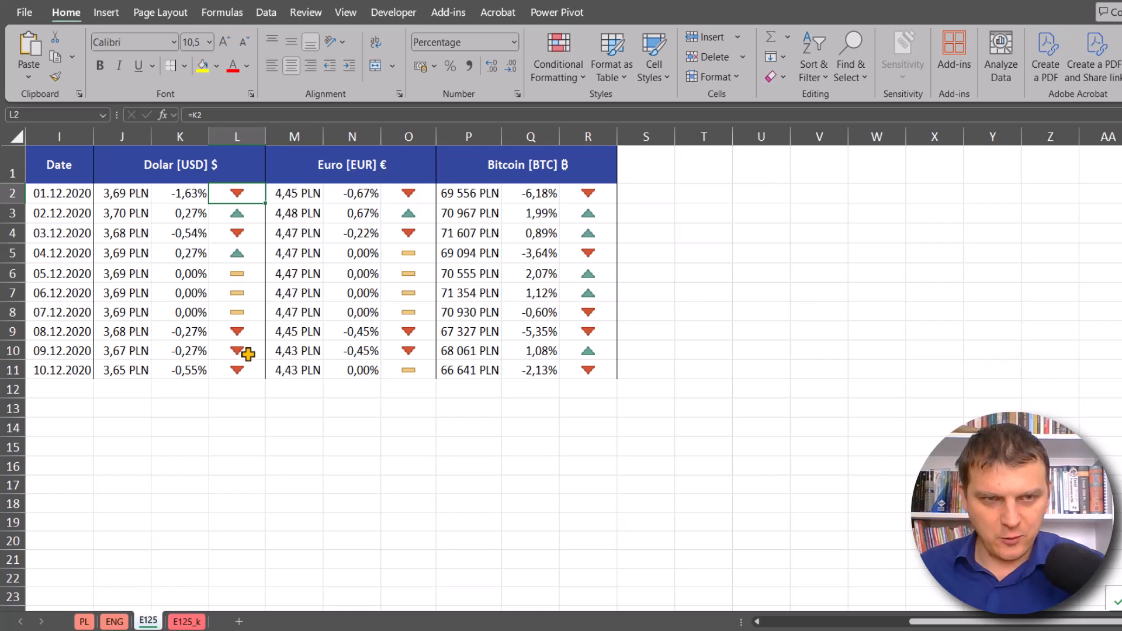
click(186, 193)
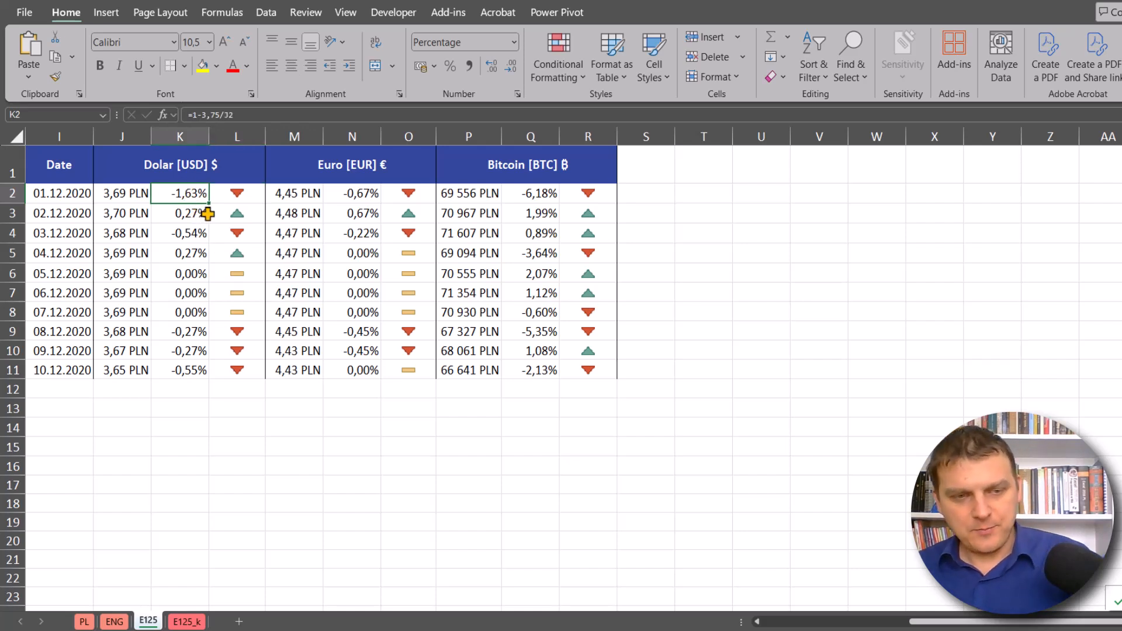
double_click(176, 213)
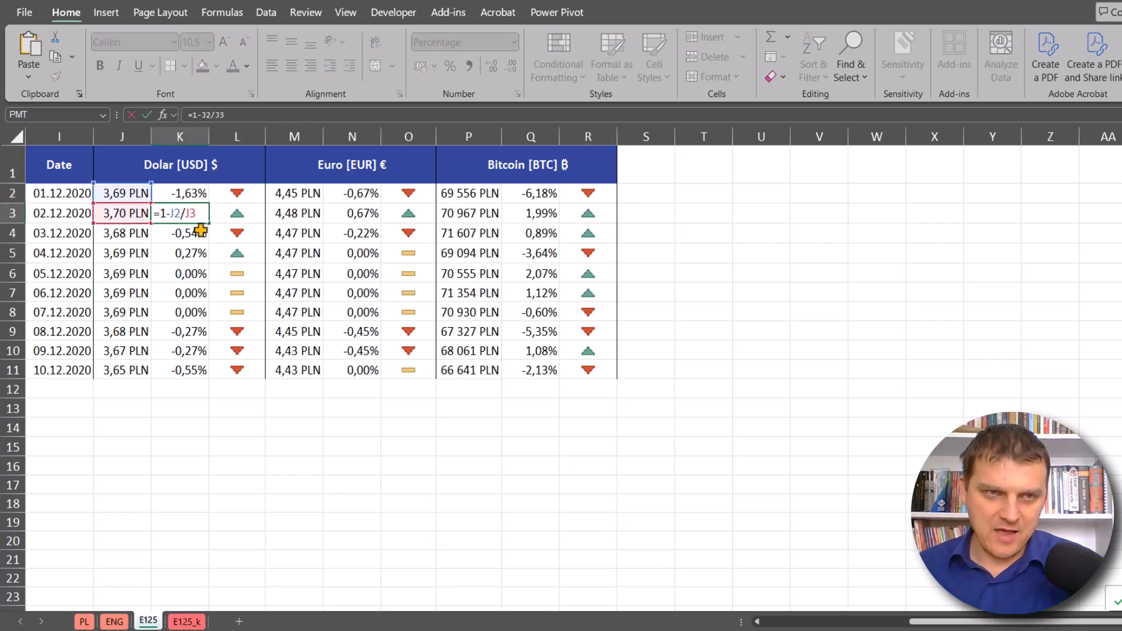
key(Escape)
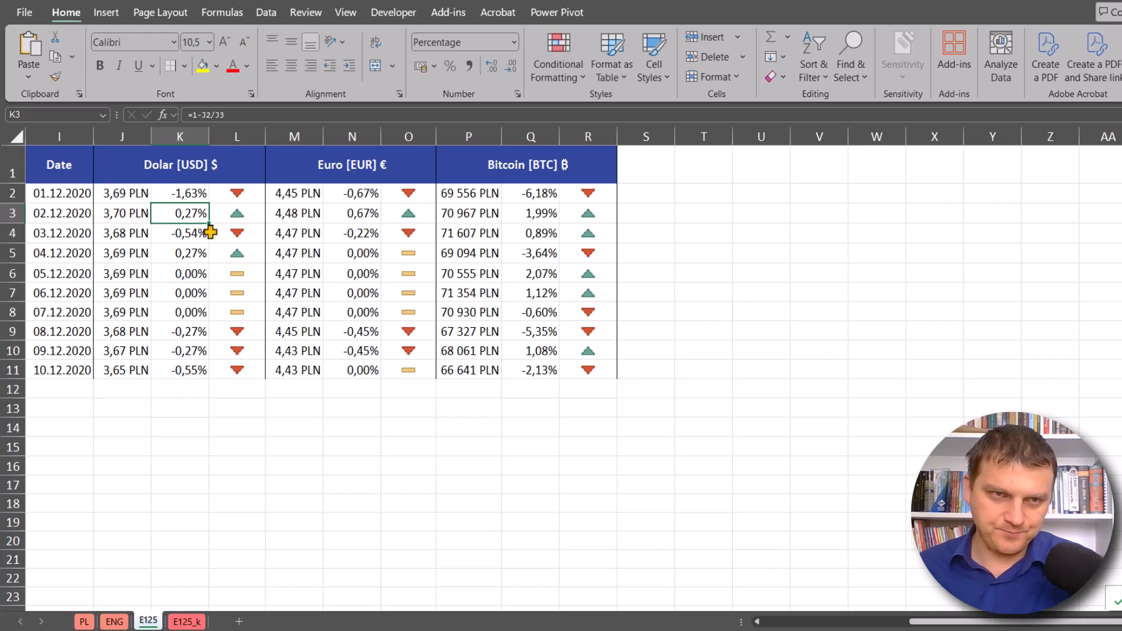
click(247, 191)
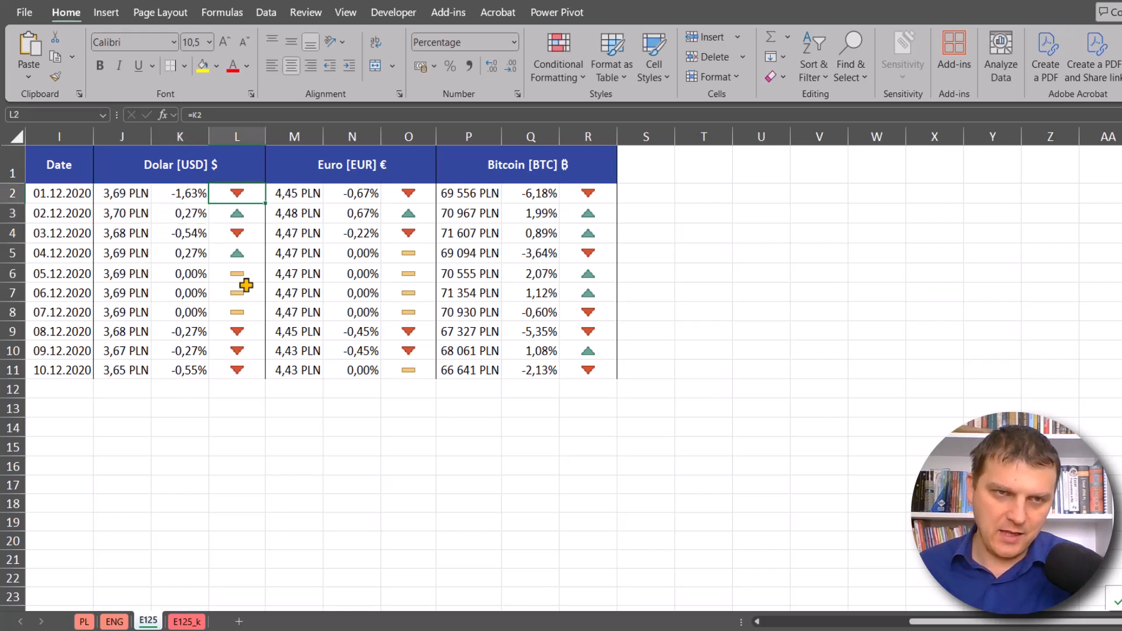
key(F2)
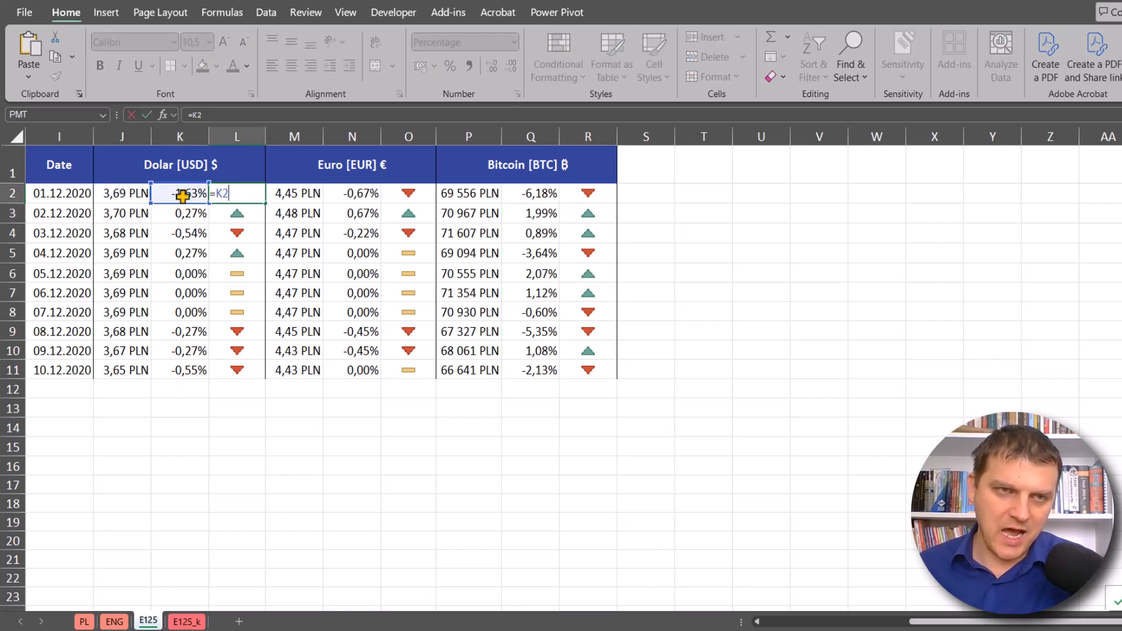
click(247, 213)
key(F2)
key(Escape)
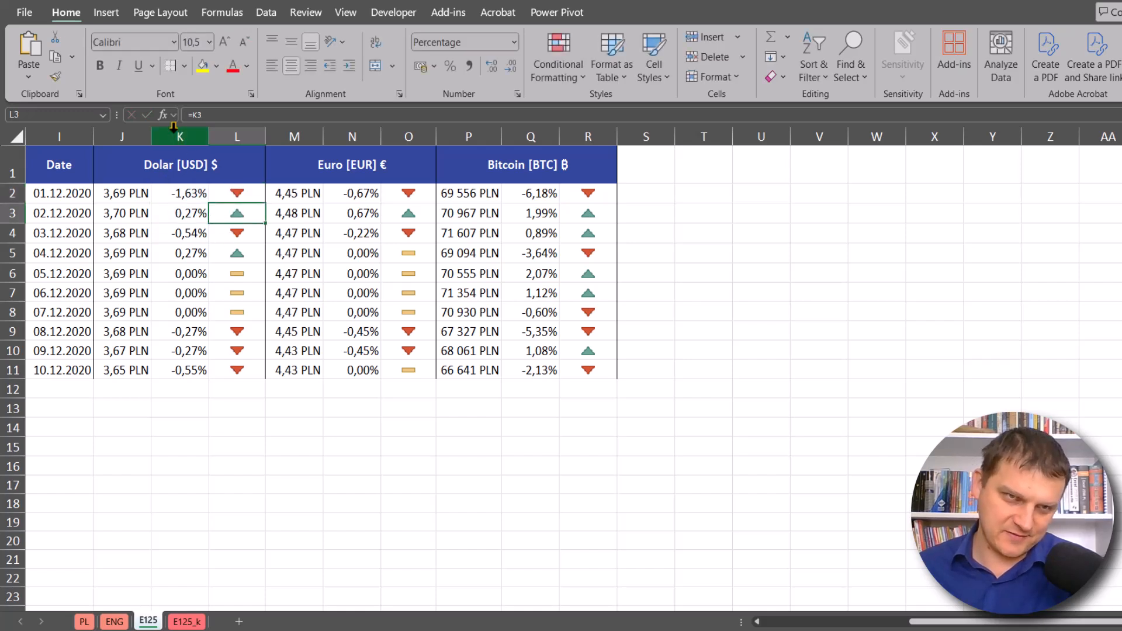
Narrow the icon columns L, O and R in the currency table.
drag(239, 191, 251, 364)
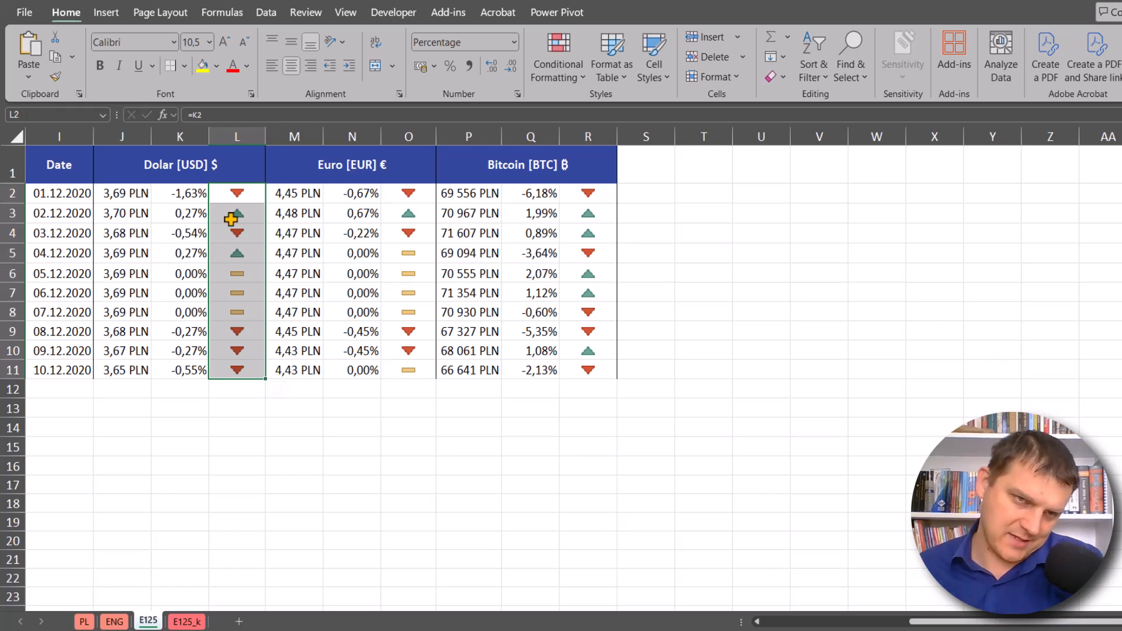
drag(264, 127, 252, 127)
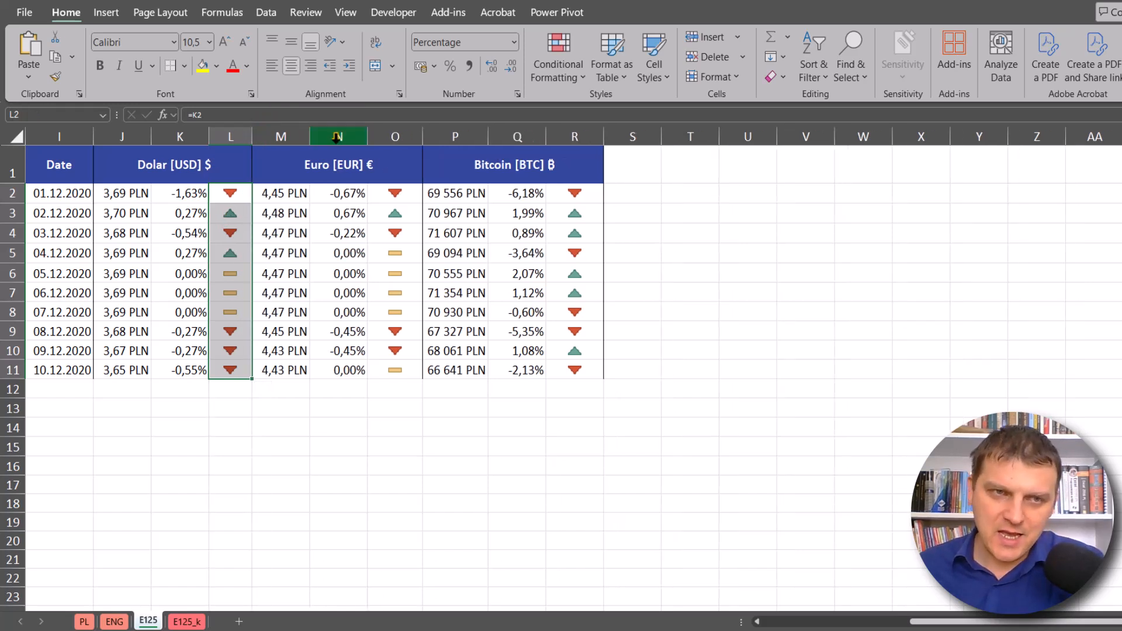
drag(419, 137, 404, 137)
drag(585, 136, 567, 136)
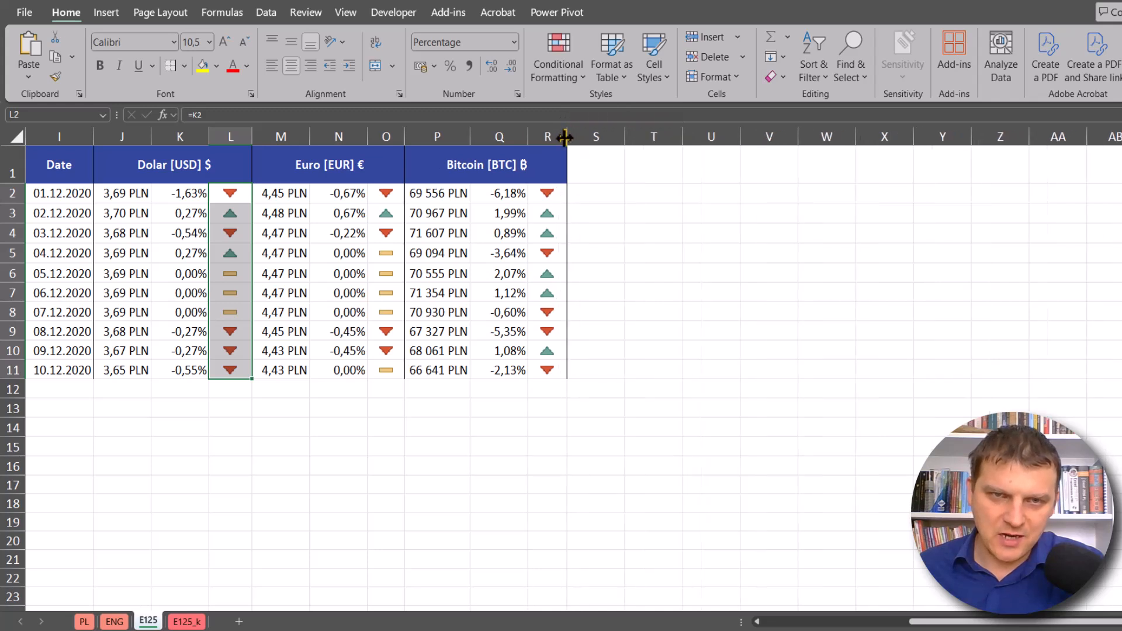
click(226, 414)
click(241, 196)
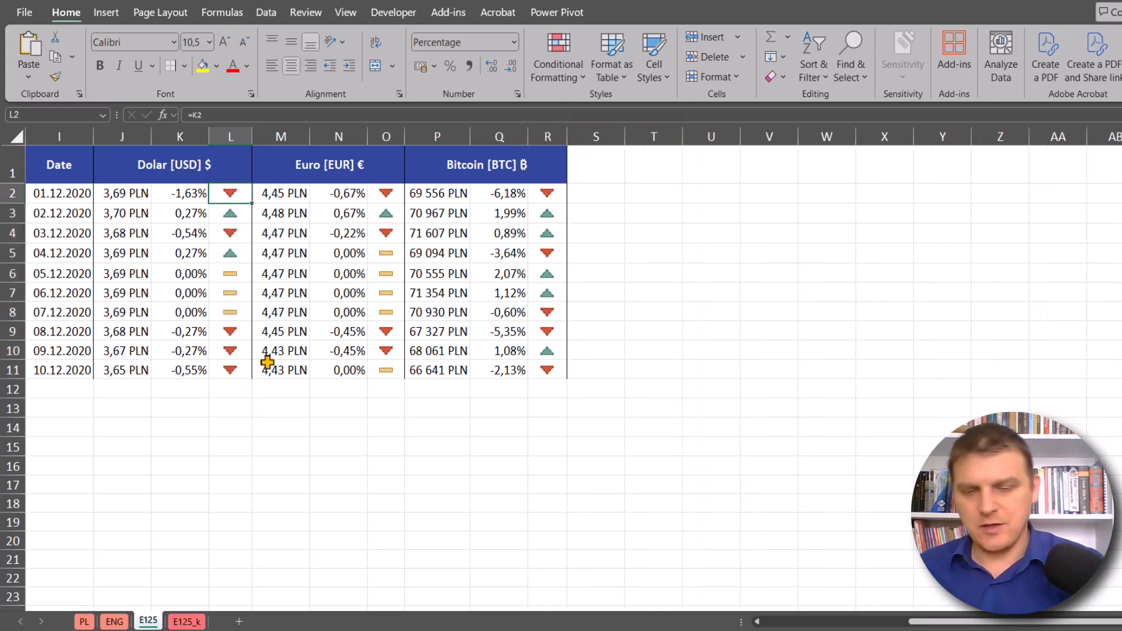
key(Left)
key(Left)
key(Left)
key(Left)
key(Left)
key(Left)
key(Left)
key(Left)
key(Left)
key(Left)
key(Left)
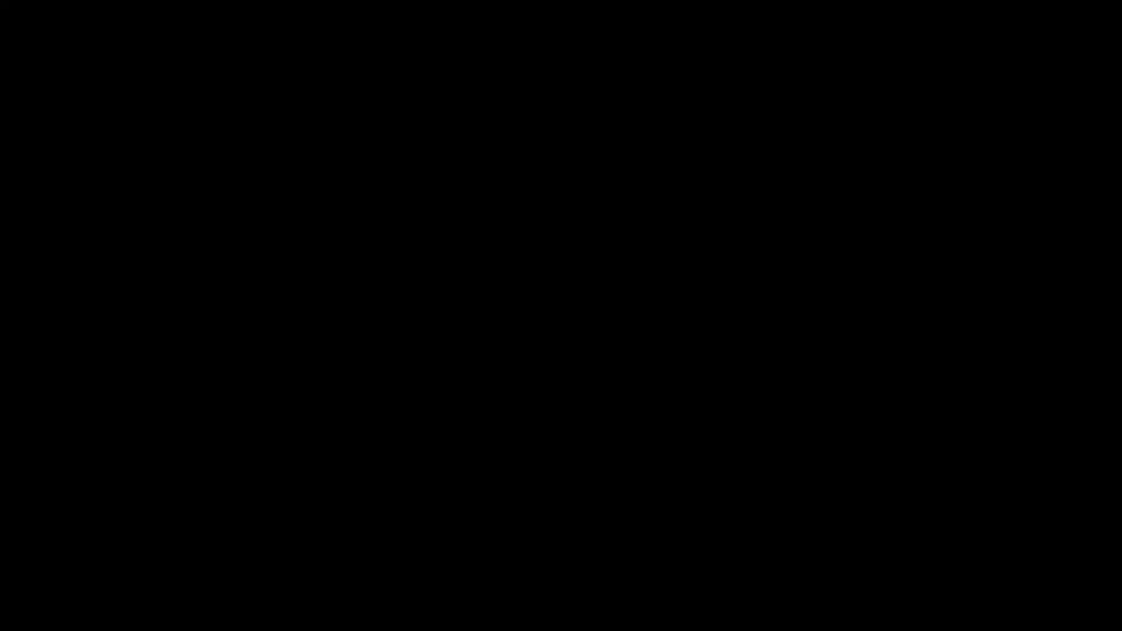